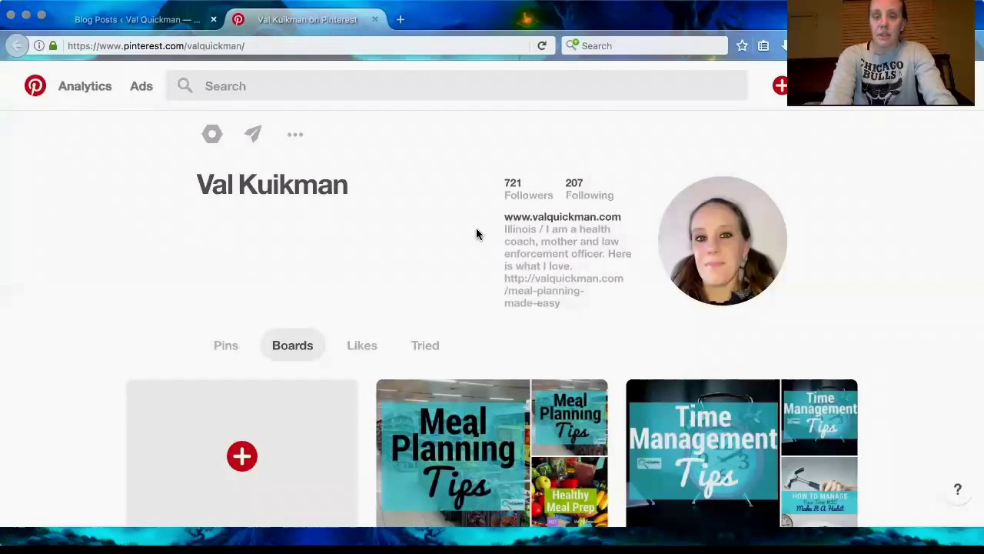
Open the Pinterest Help Center from the account's profile page.
scroll(476, 228, "down", 3)
scroll(476, 227, "up", 3)
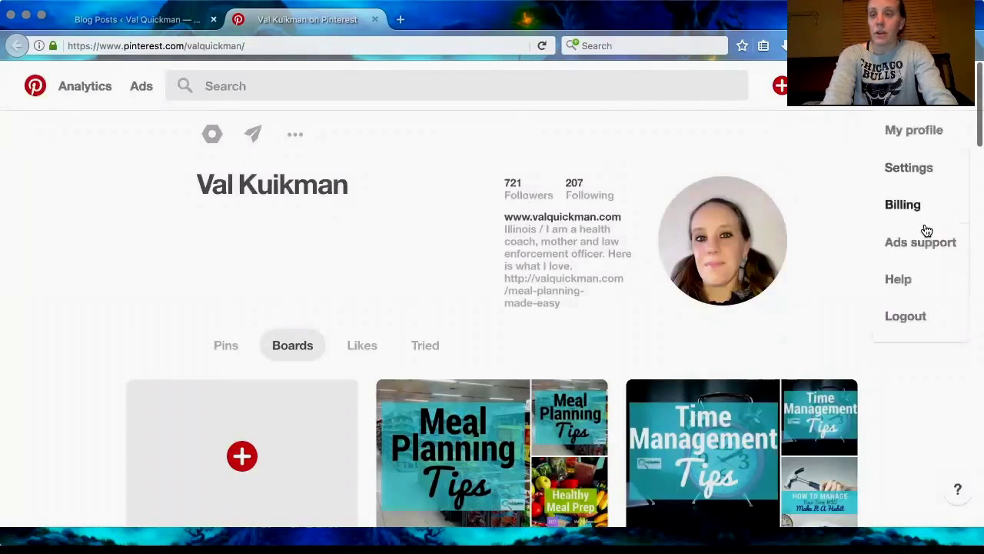
left_click(895, 280)
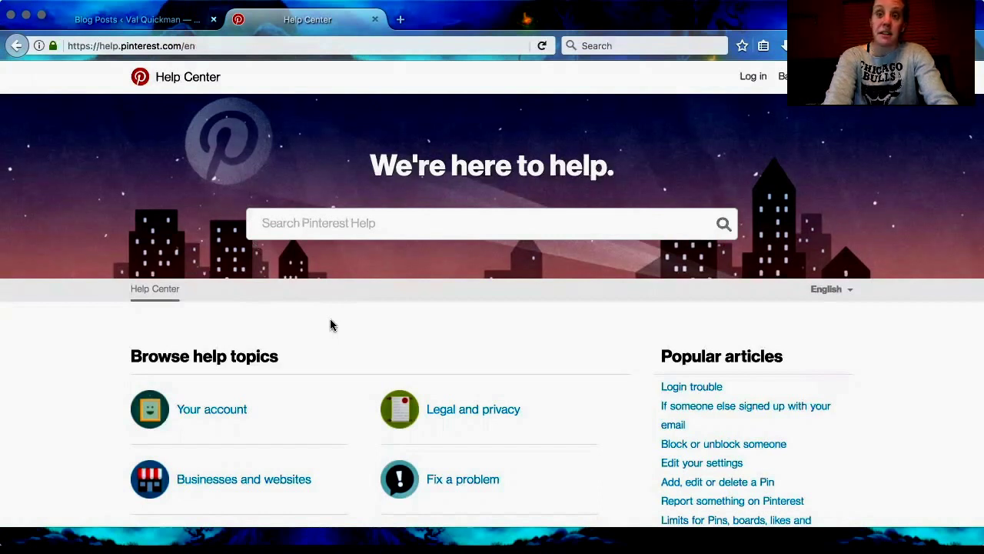
Look through the Help Center topics and open the Pinterest for Business site from the company links.
scroll(331, 320, "down", 2)
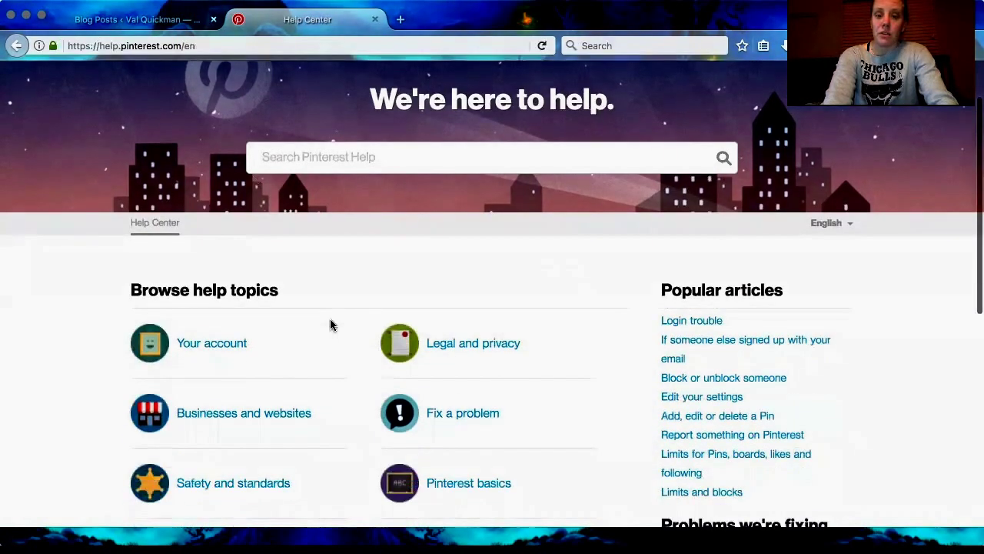
scroll(330, 325, "down", 5)
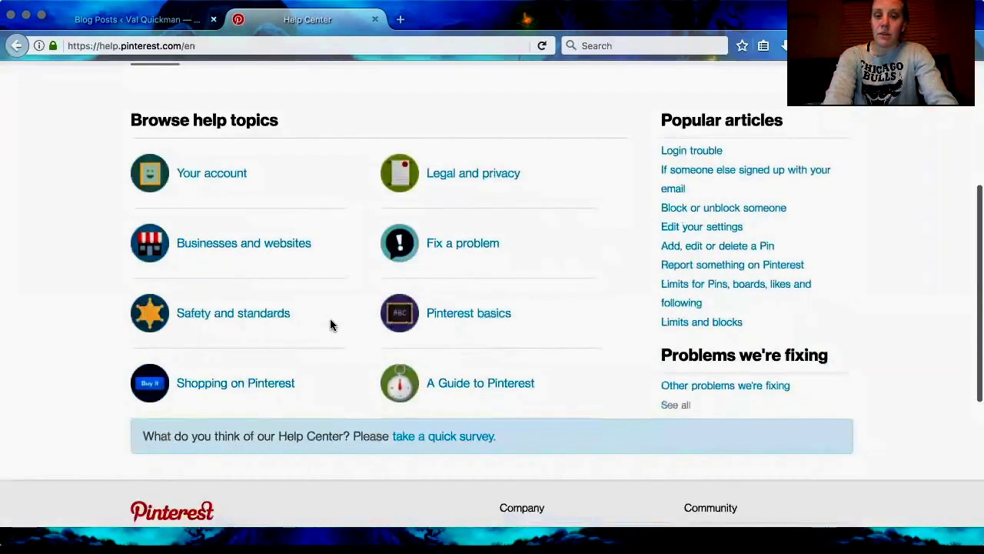
scroll(330, 325, "down", 7)
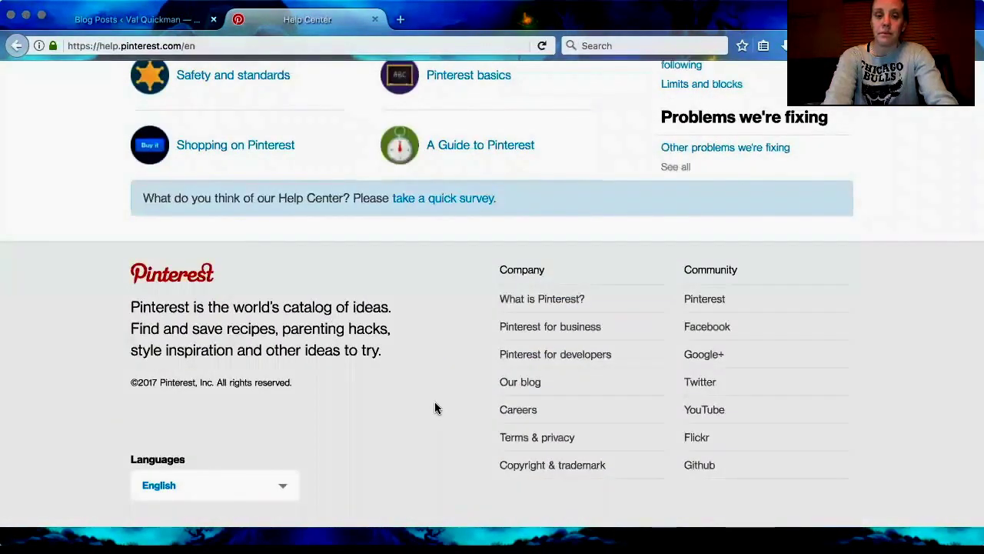
scroll(435, 407, "up", 14)
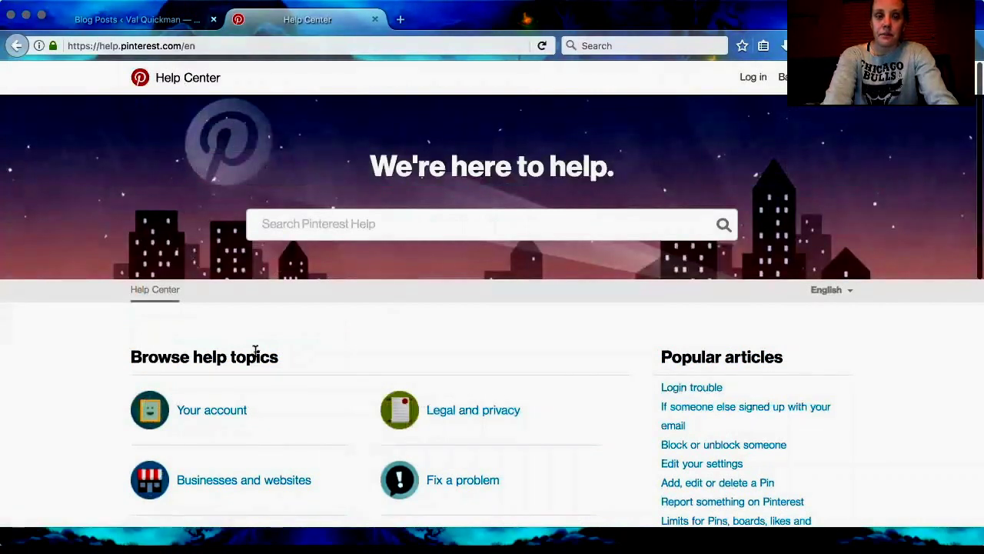
scroll(257, 353, "down", 12)
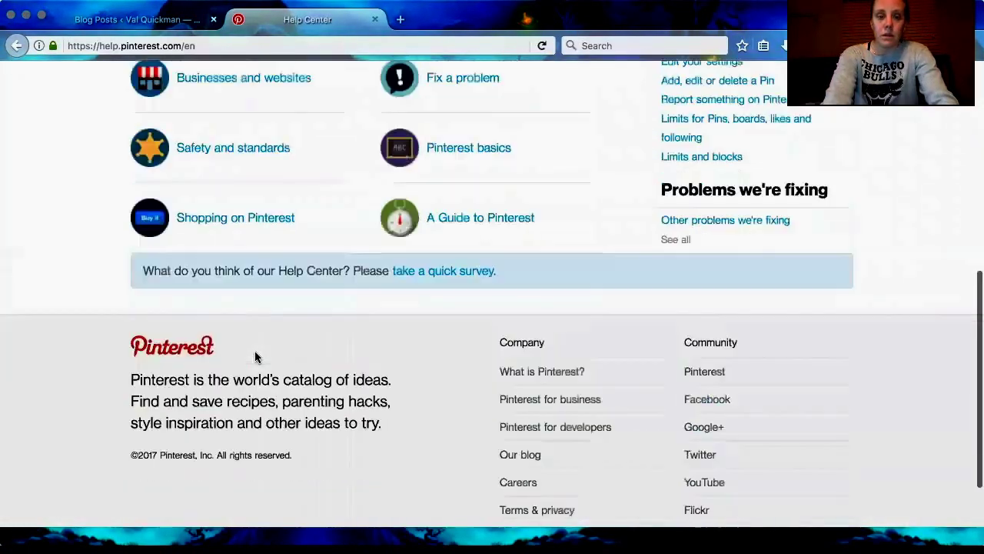
scroll(256, 354, "down", 2)
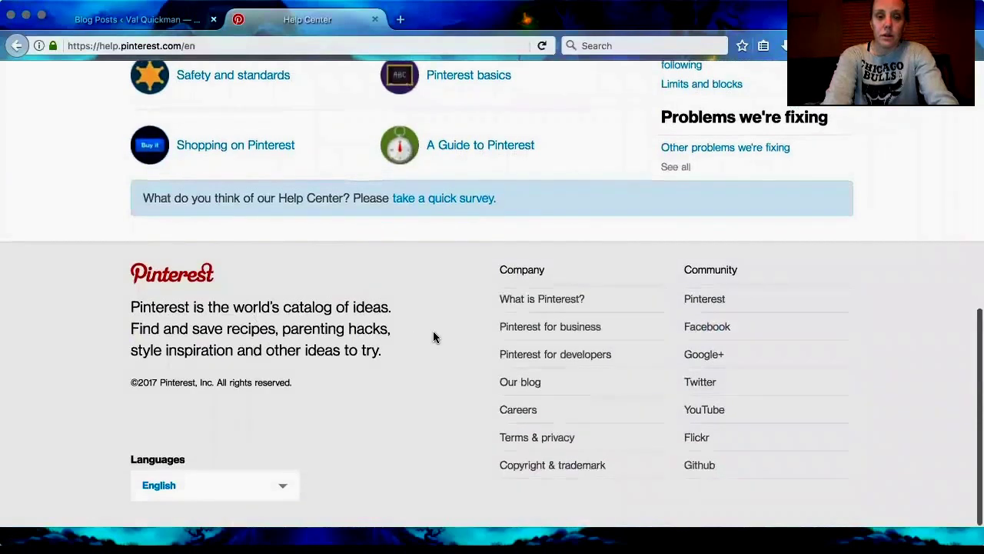
left_click(515, 330)
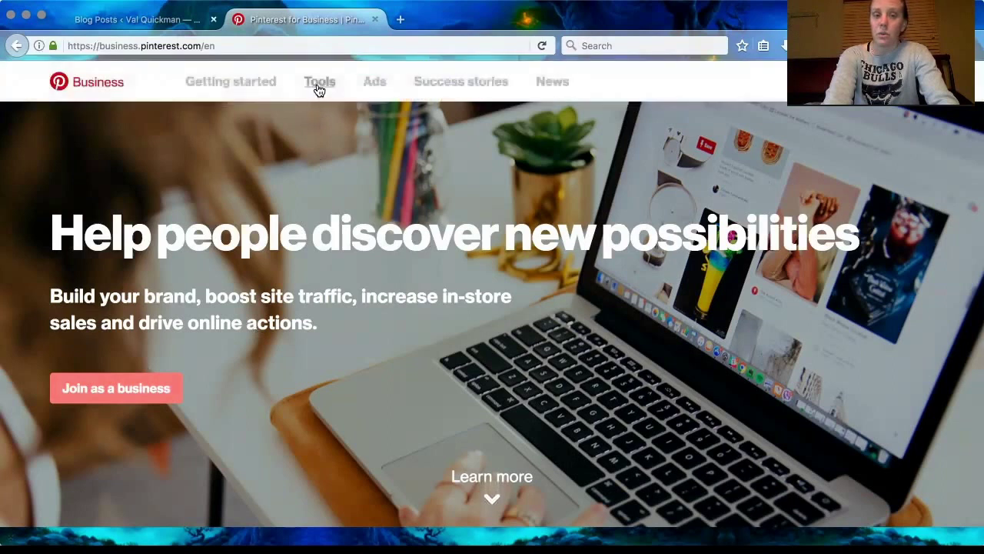
Open the business site's Rich Pins page and go to the developer instructions for adding Rich Pins to the account.
mouse_move(319, 90)
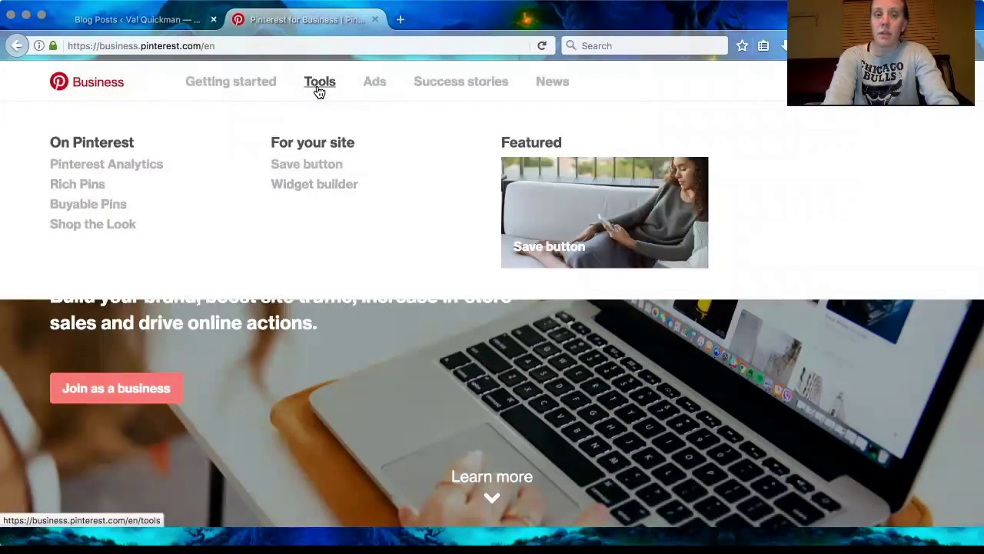
left_click(85, 190)
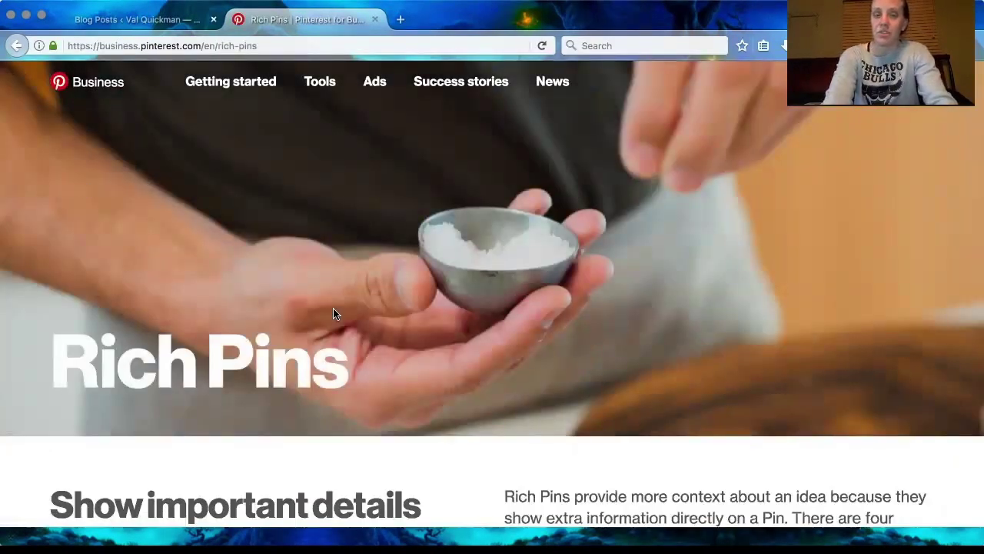
scroll(332, 313, "down", 2)
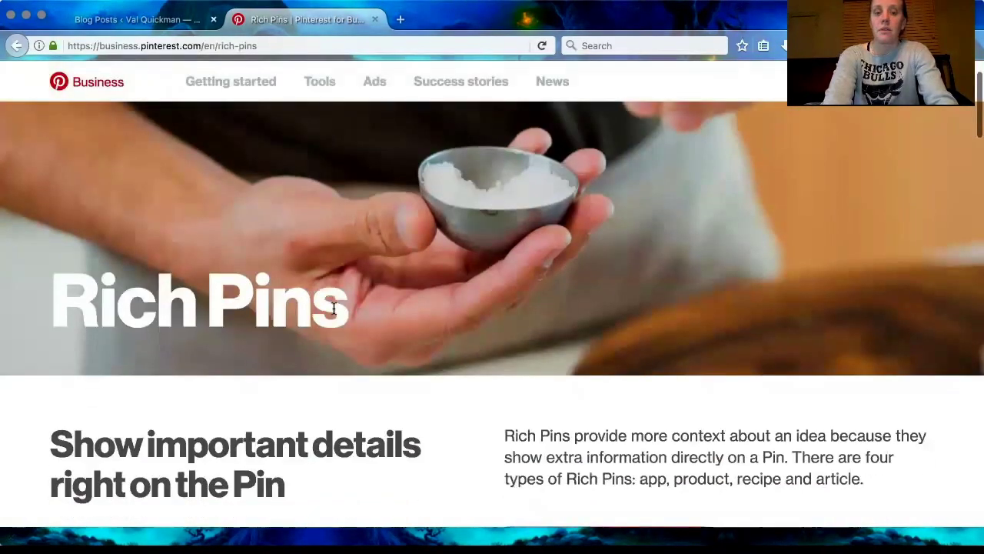
scroll(333, 313, "down", 2)
scroll(333, 312, "down", 1)
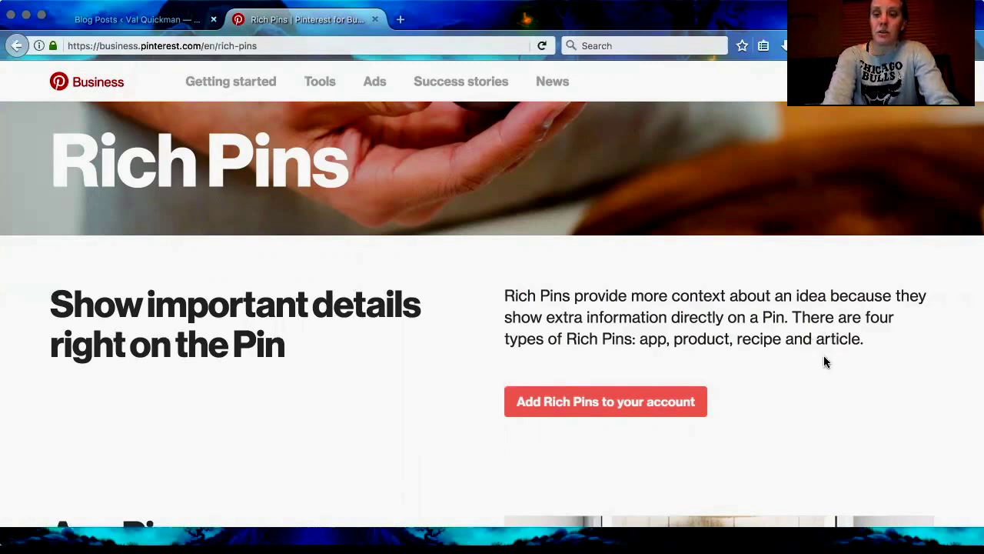
scroll(825, 361, "down", 1)
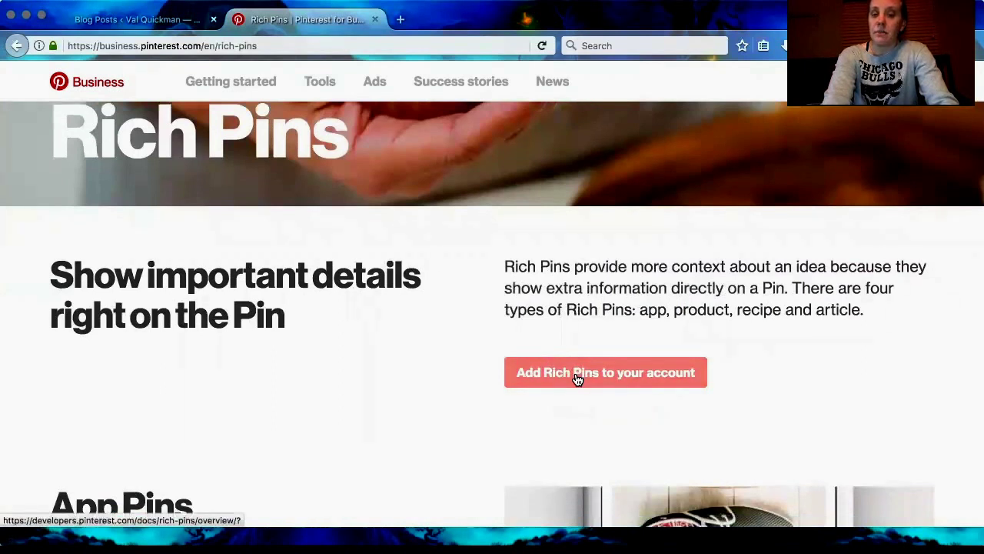
left_click(577, 377)
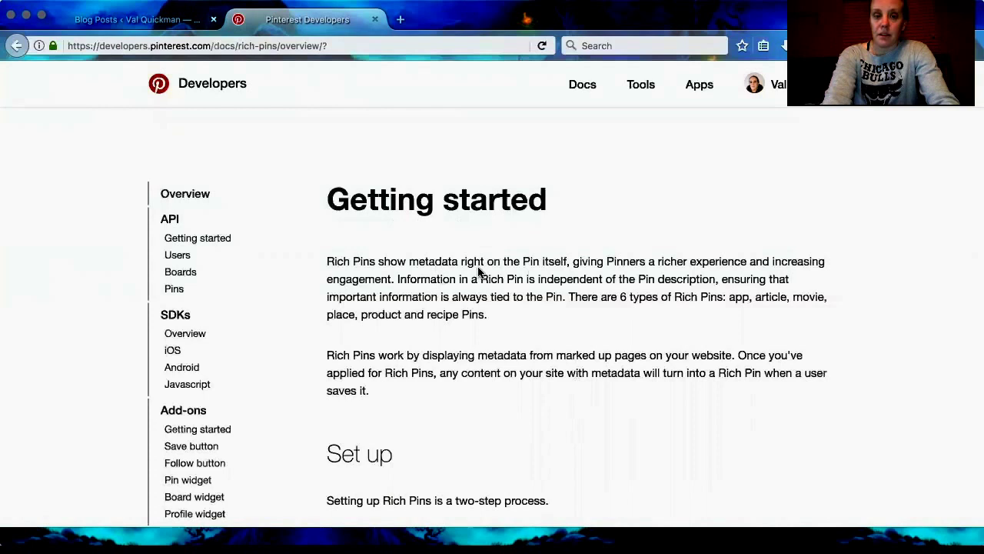
Read the two-step Rich Pins setup instructions and open the linked documentation on article Pins.
scroll(478, 271, "down", 1)
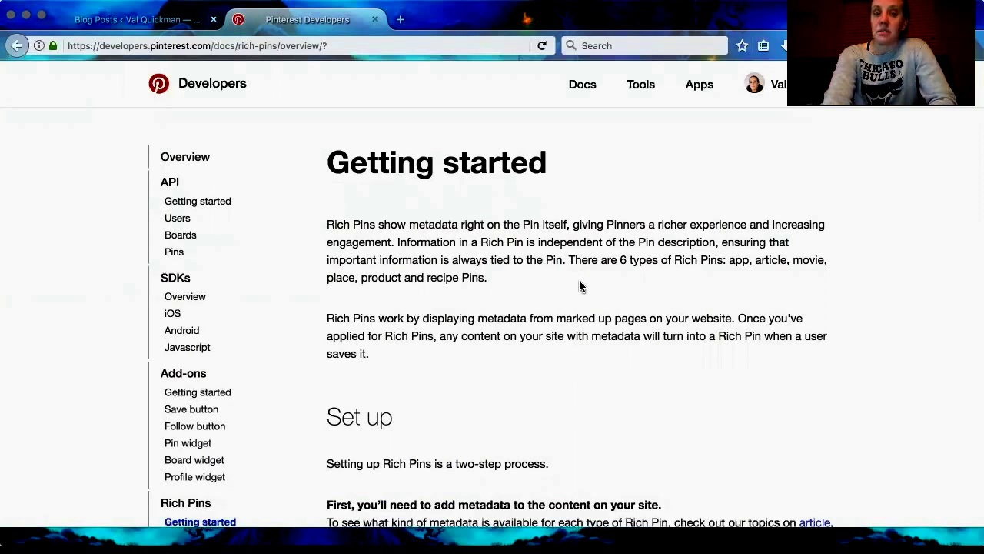
scroll(580, 286, "down", 3)
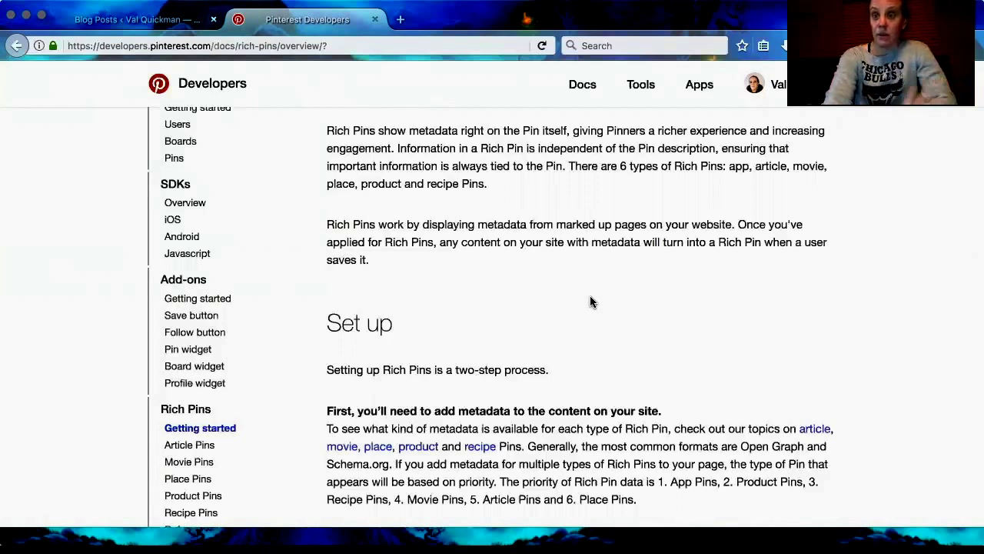
scroll(590, 302, "down", 2)
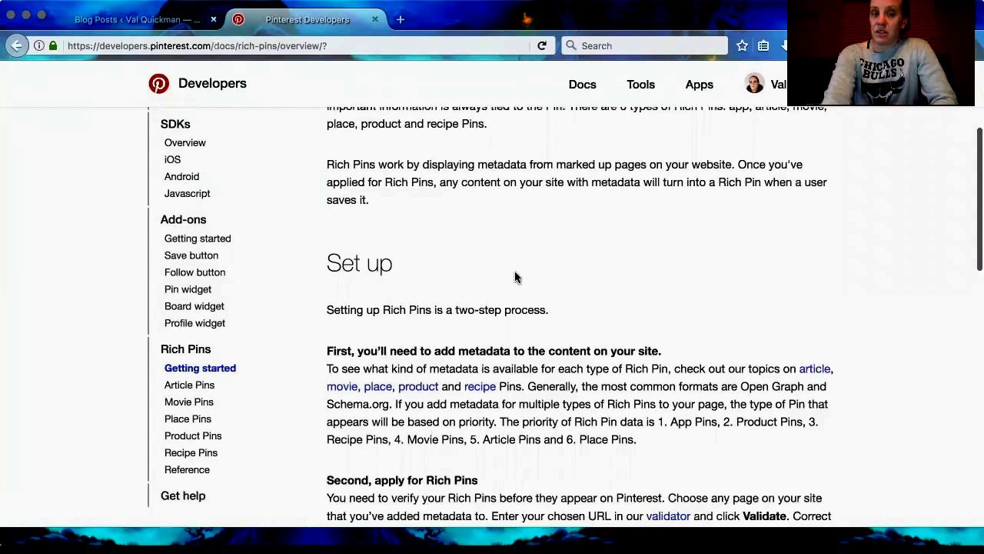
scroll(515, 276, "down", 1)
scroll(515, 276, "down", 5)
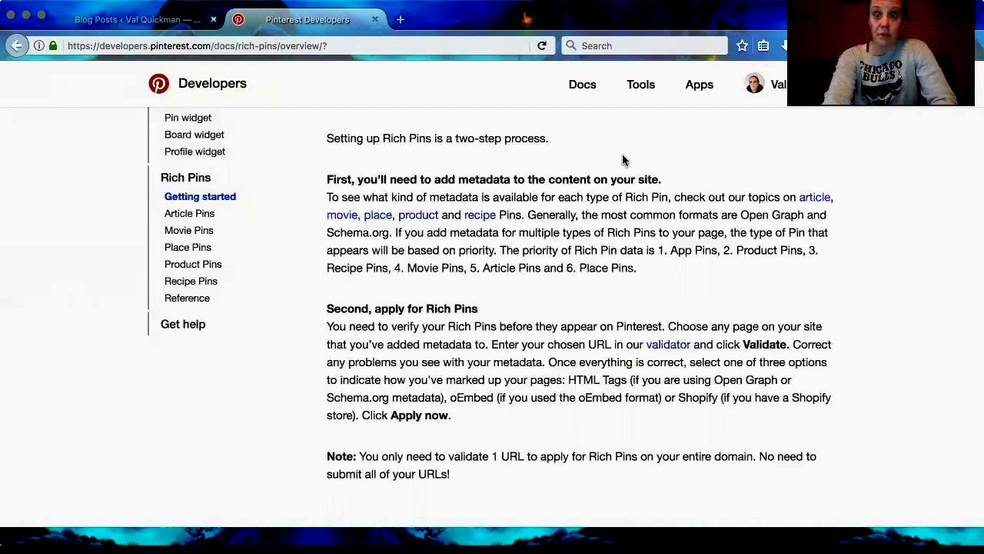
left_click(812, 198)
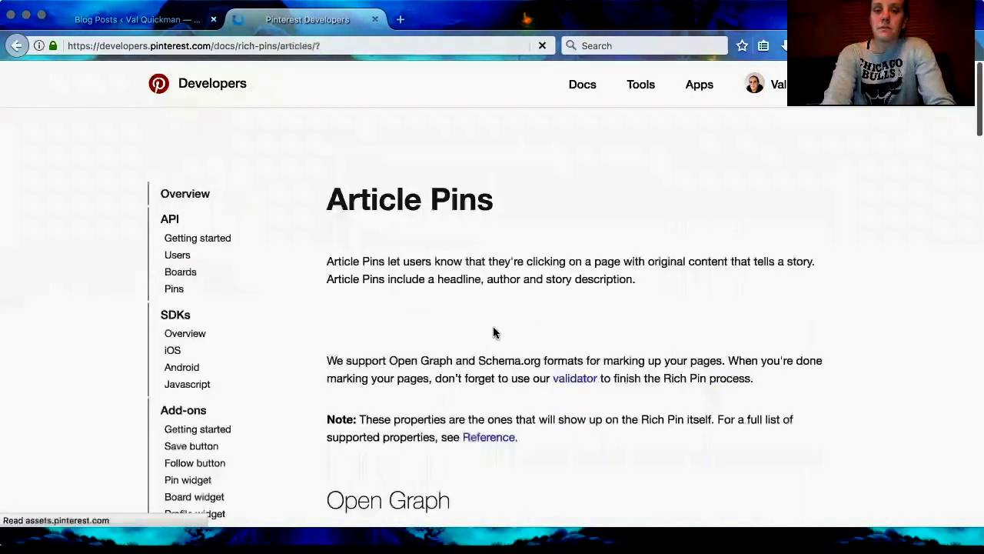
Examine the Article Pins documentation: the example Pin, the Open Graph sample code and the supported properties for Open Graph and Schema.org.
scroll(495, 332, "down", 2)
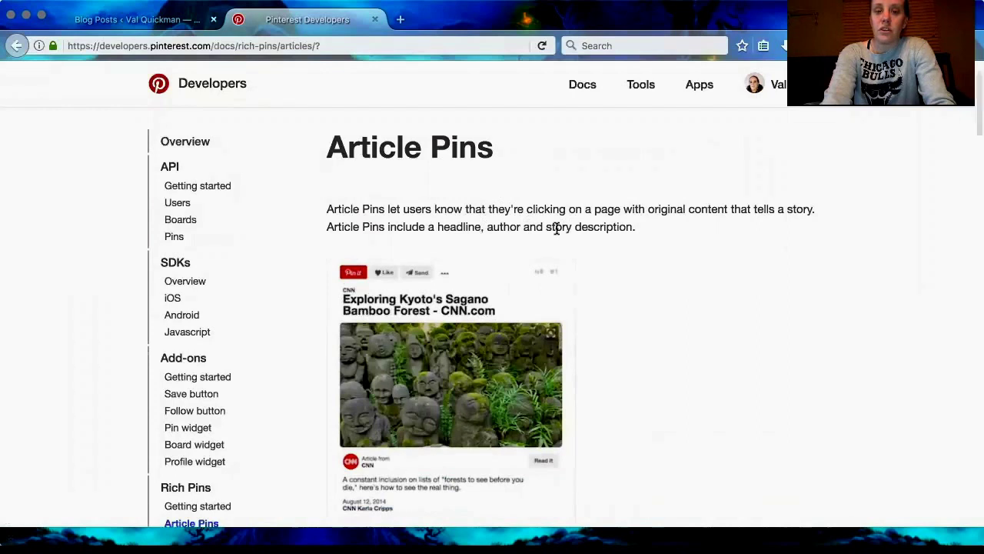
scroll(556, 228, "down", 1)
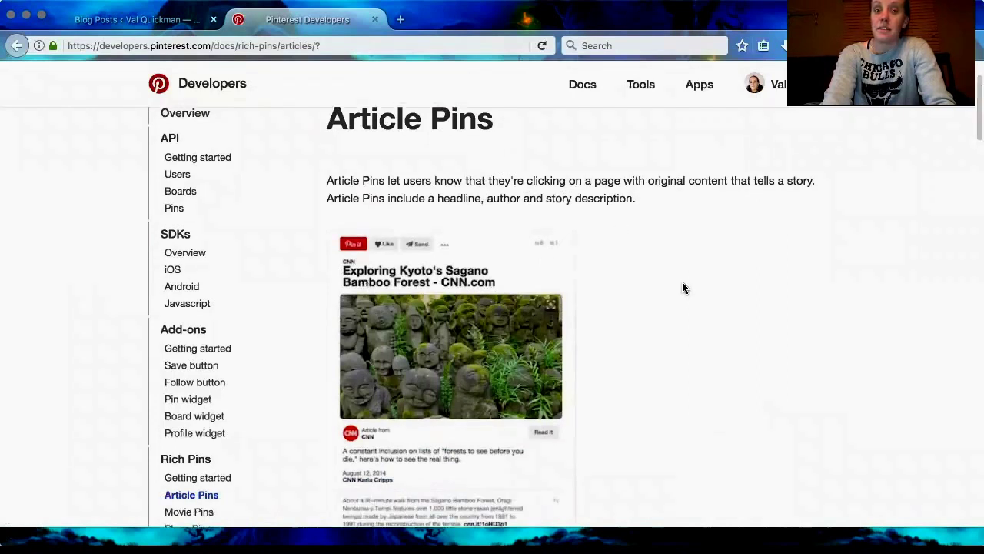
scroll(683, 288, "down", 6)
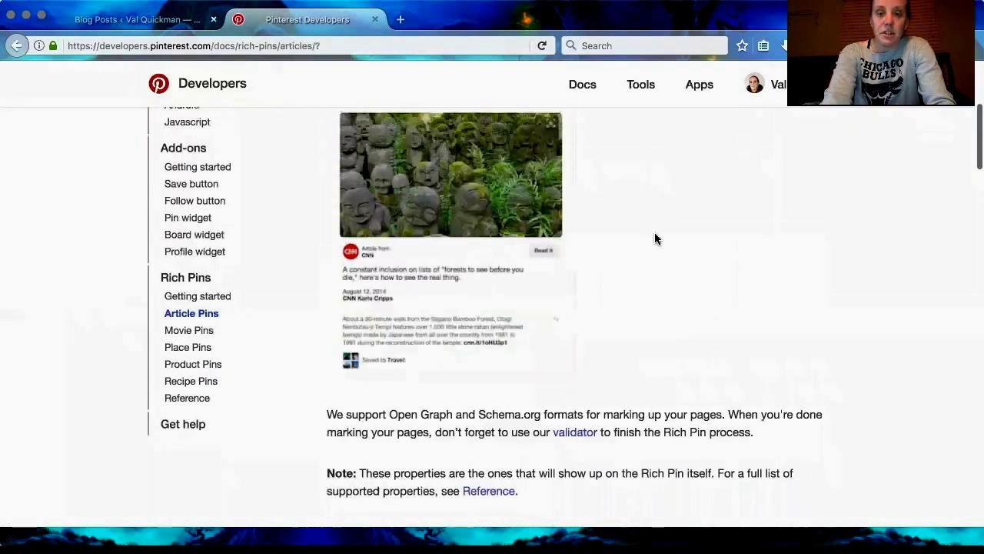
scroll(654, 238, "up", 2)
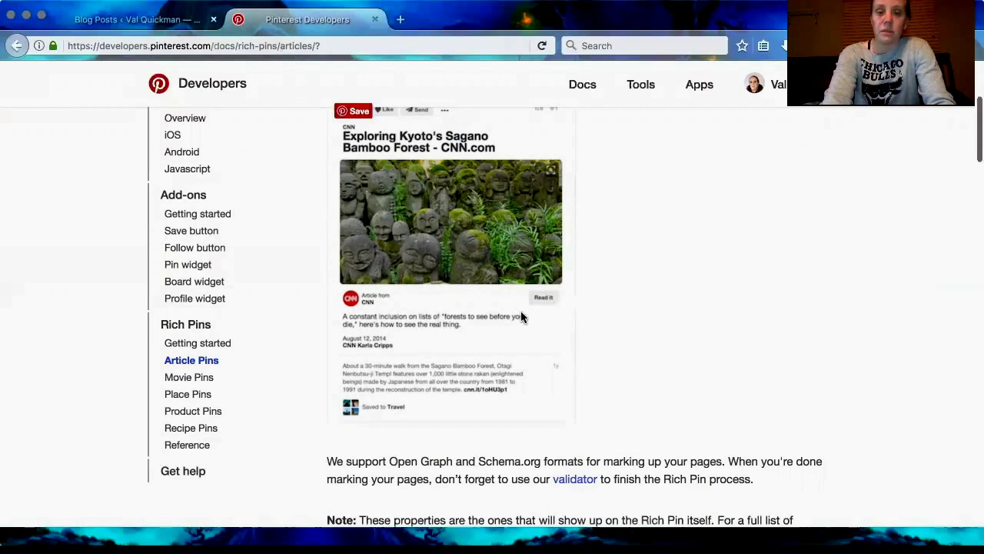
scroll(521, 313, "down", 2)
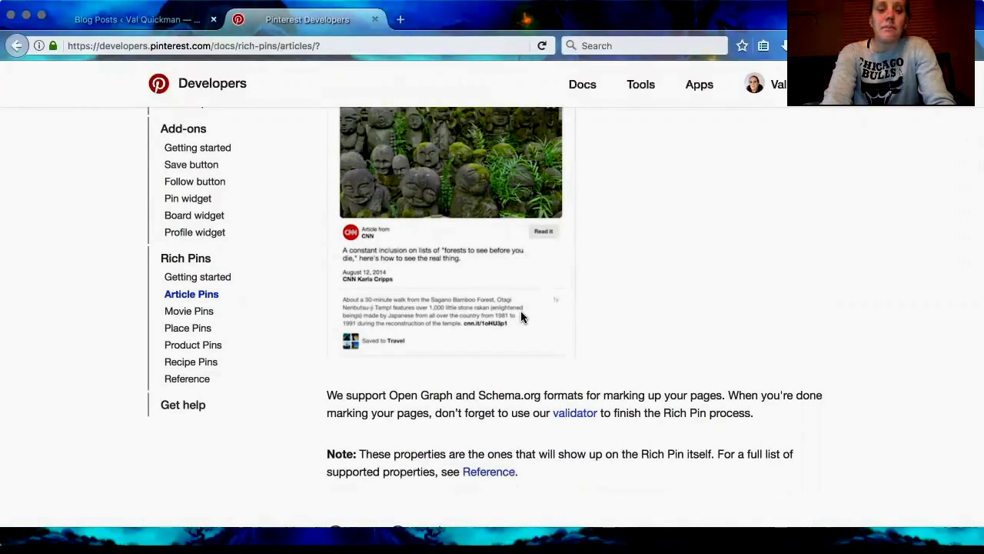
scroll(521, 313, "down", 4)
scroll(521, 317, "down", 3)
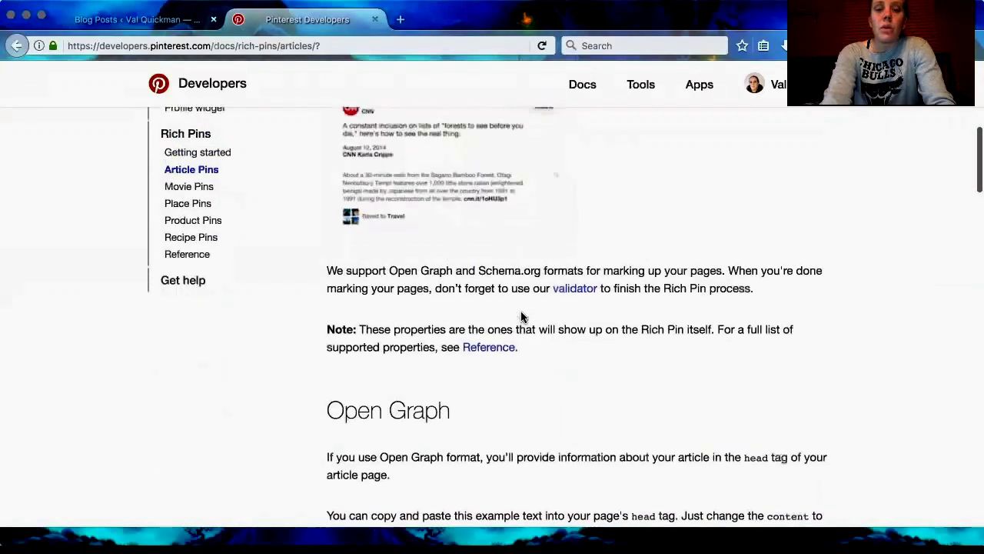
scroll(521, 317, "down", 1)
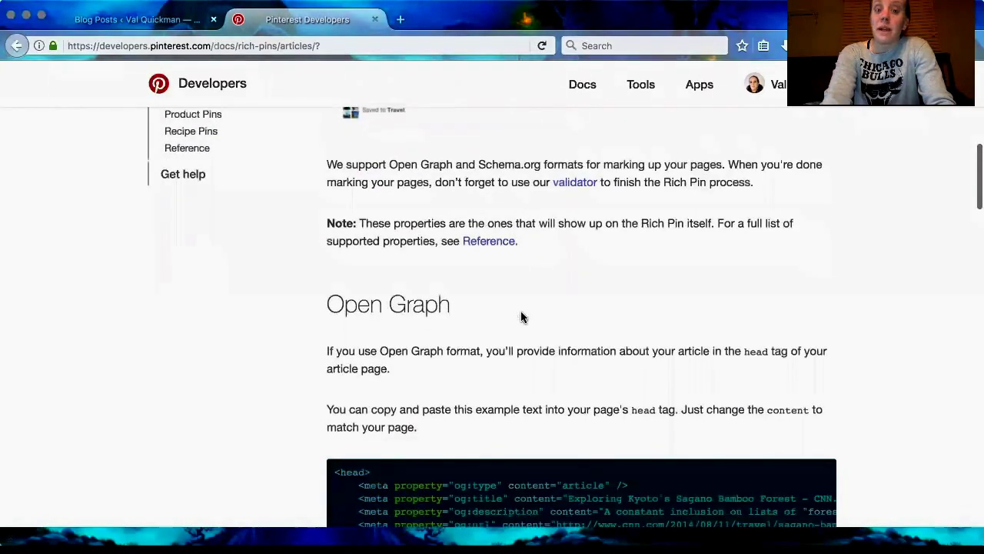
scroll(521, 317, "down", 2)
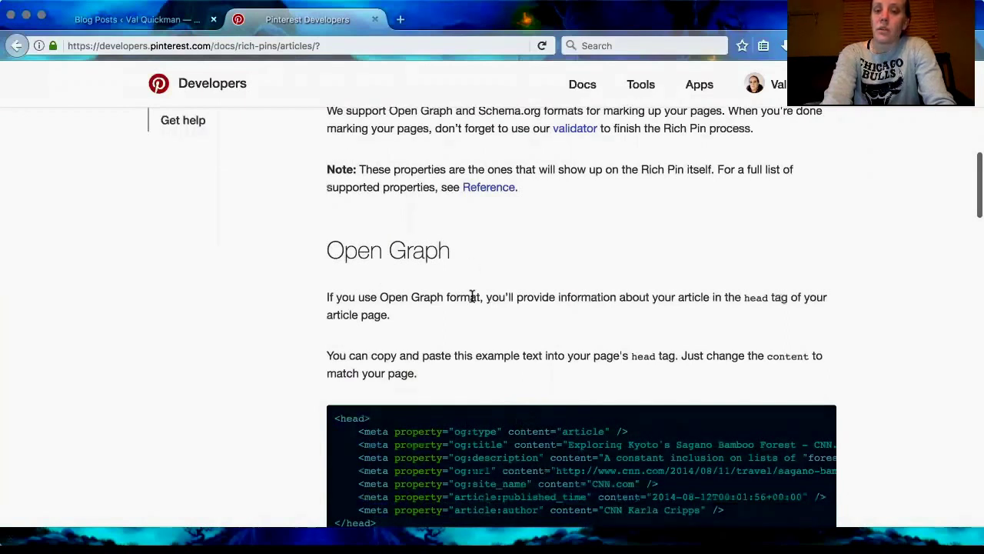
scroll(470, 297, "down", 4)
scroll(654, 317, "down", 1)
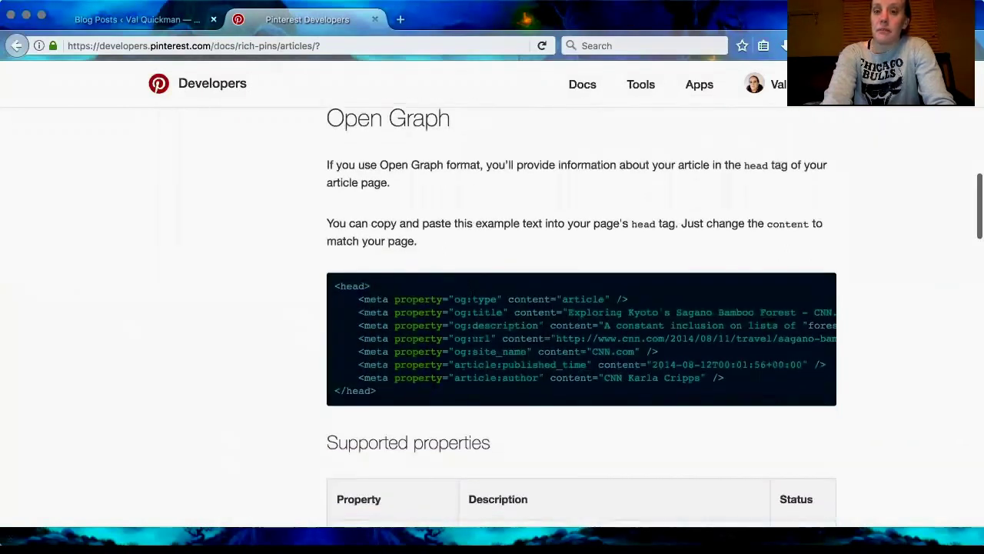
scroll(472, 301, "down", 5)
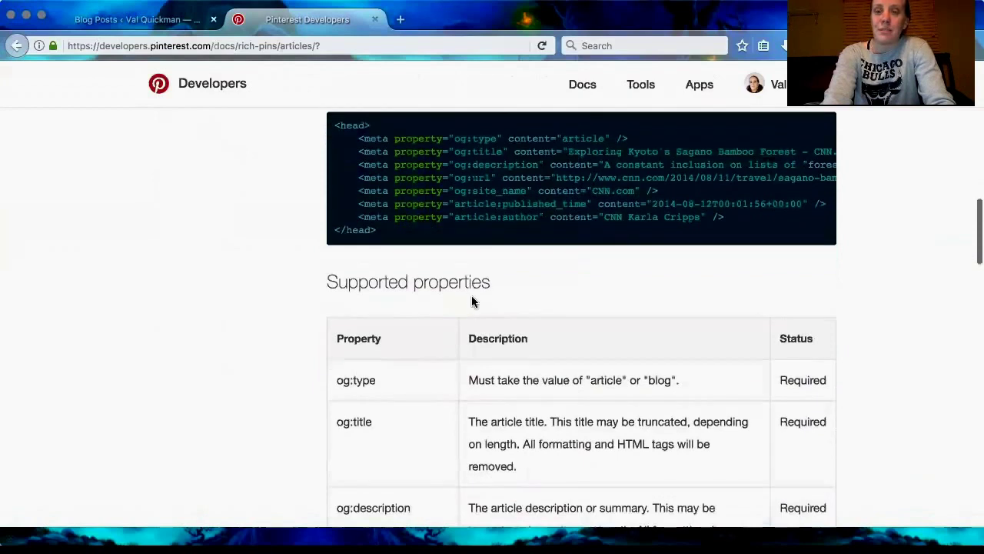
scroll(473, 301, "down", 18)
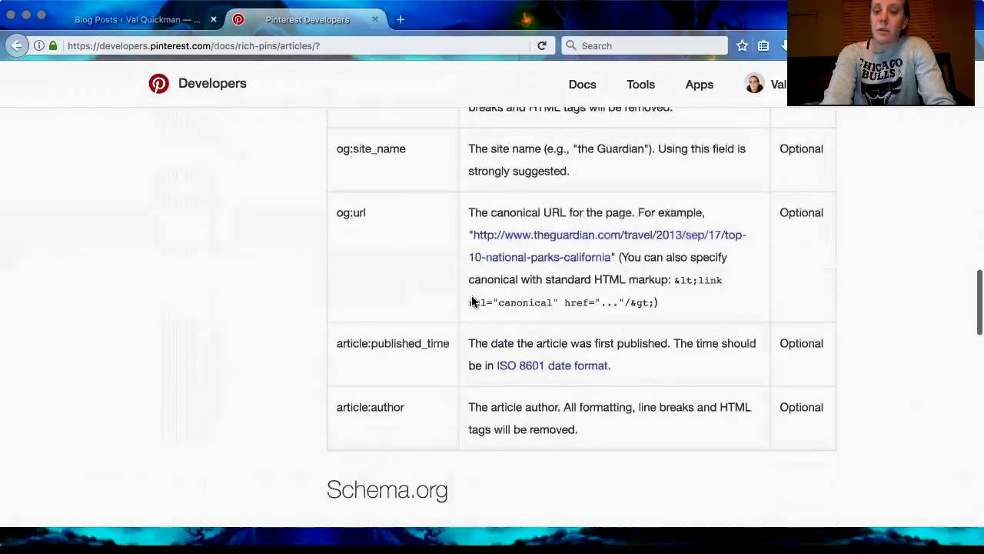
scroll(472, 302, "down", 4)
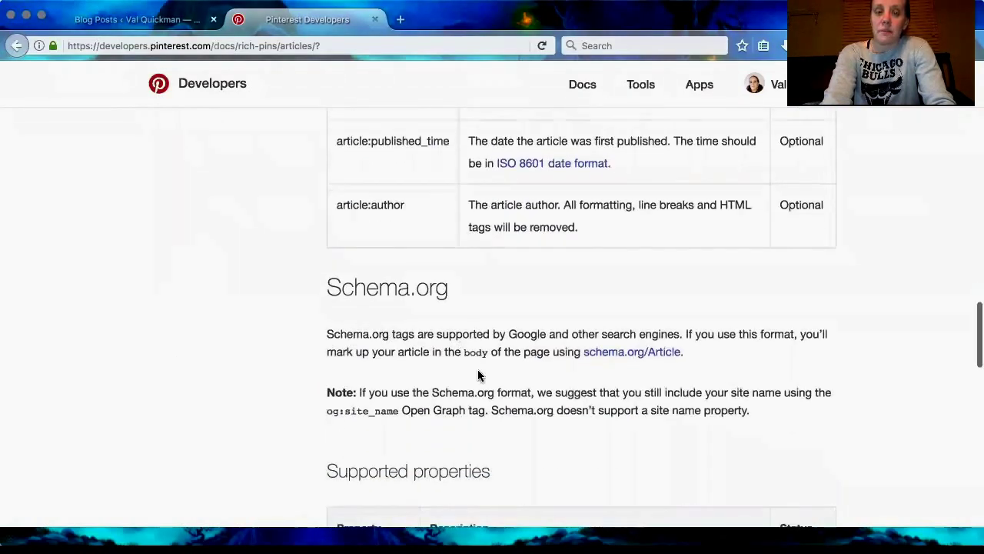
scroll(477, 375, "down", 7)
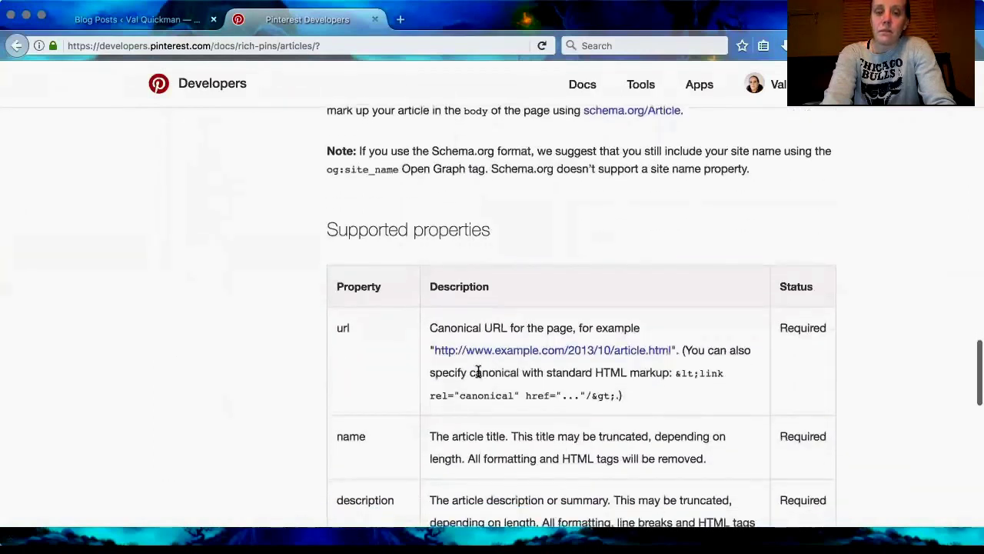
scroll(477, 371, "up", 20)
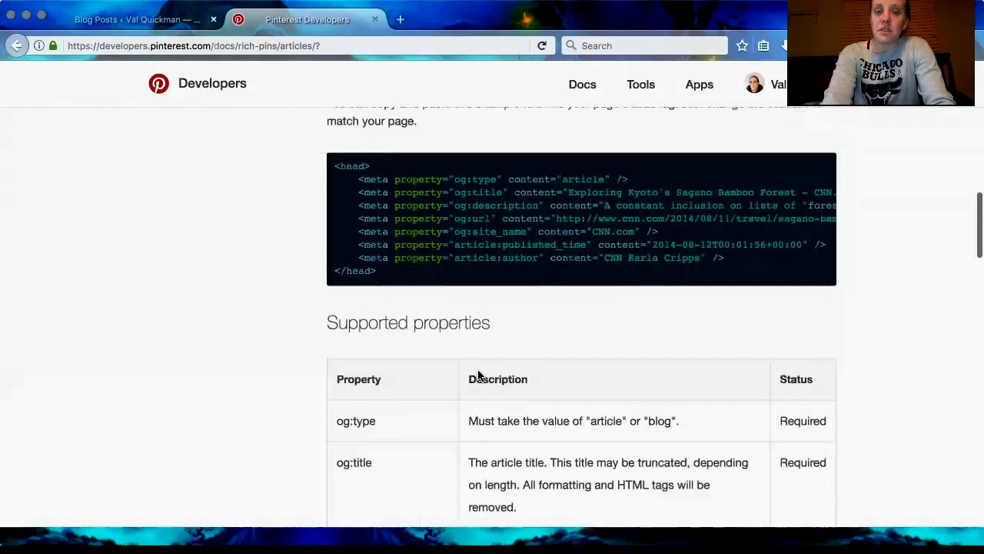
scroll(478, 375, "up", 7)
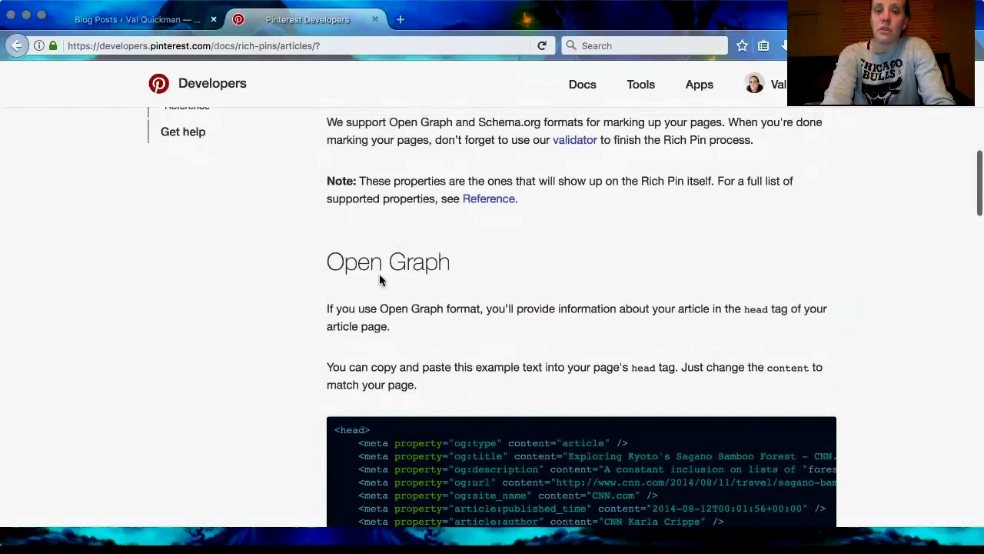
Select the whole Open Graph sample code in the Article Pins documentation, from the opening to the closing head tag.
scroll(392, 273, "down", 1)
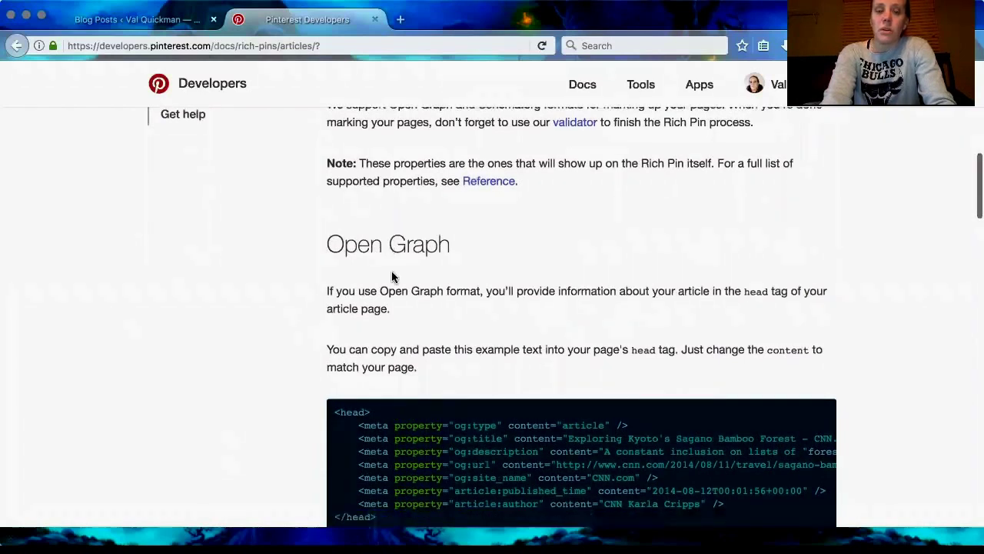
scroll(392, 276, "down", 3)
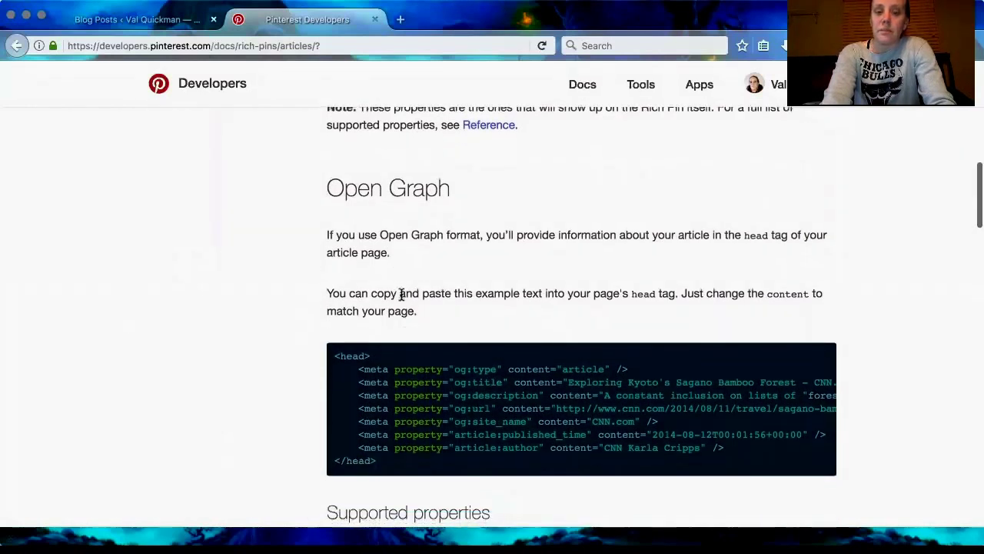
scroll(384, 307, "down", 3)
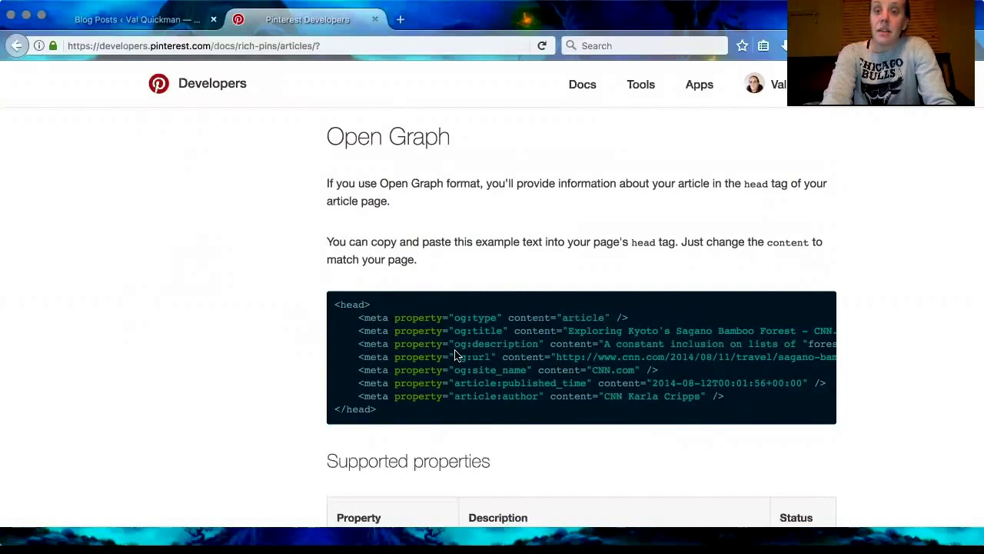
scroll(536, 330, "down", 2)
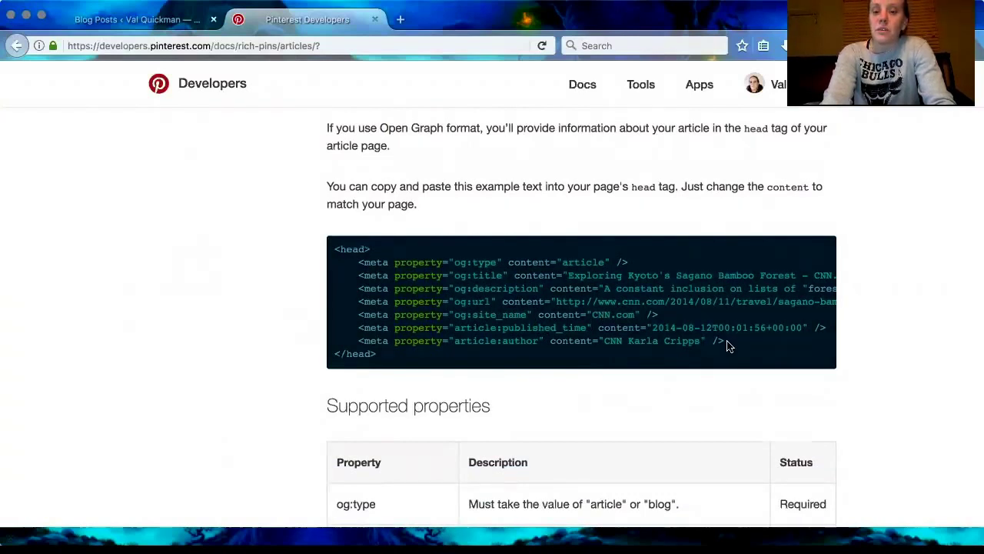
left_click_drag(729, 346, 315, 260)
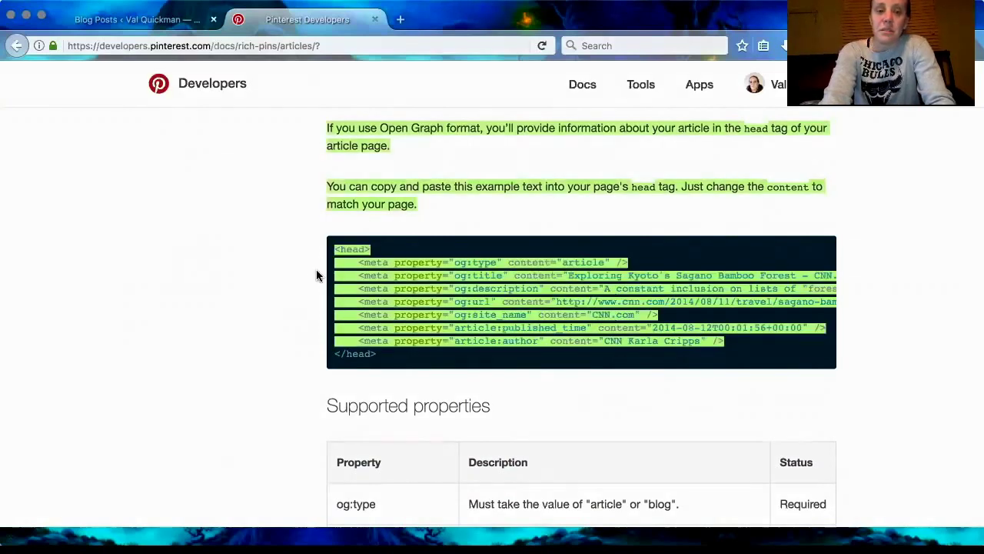
left_click(390, 356)
left_click_drag(388, 356, 330, 252)
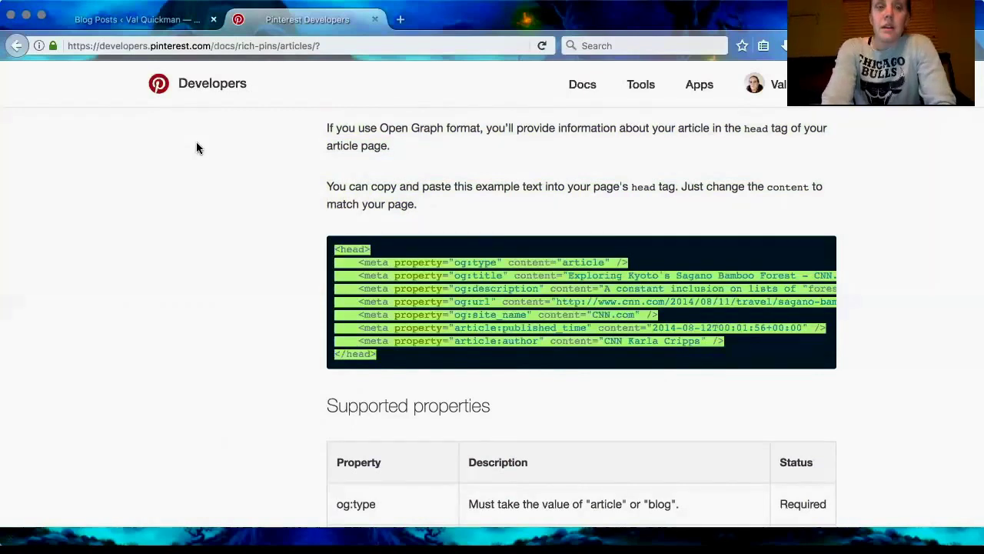
Switch to the WordPress blog posts list and open "Fitness For Women #03: What Workout Is Right For Me?" for editing.
left_click(165, 23)
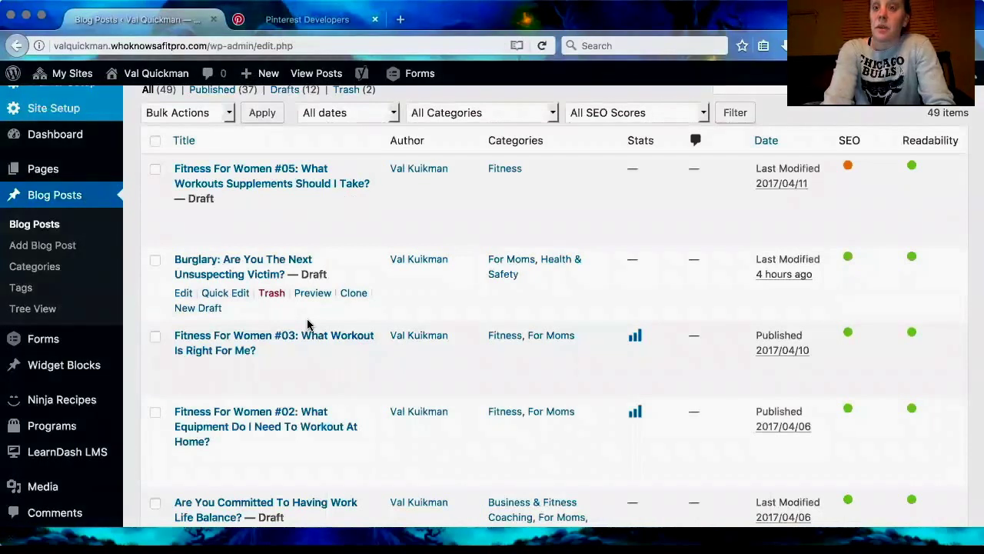
mouse_move(220, 375)
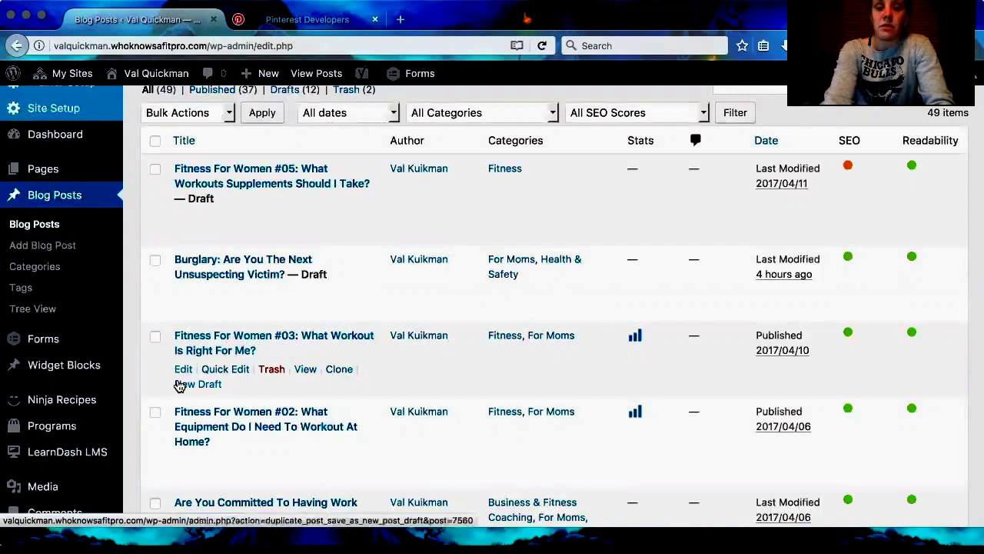
left_click(183, 370)
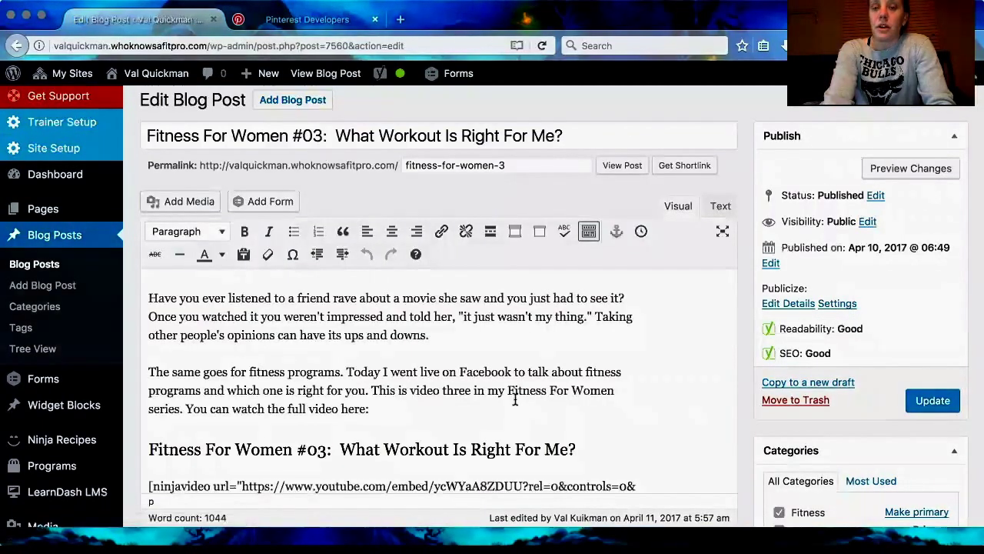
Look through the post's content and settings to locate the Retargeting section and examine the meta tags in its Header Code.
scroll(456, 362, "down", 15)
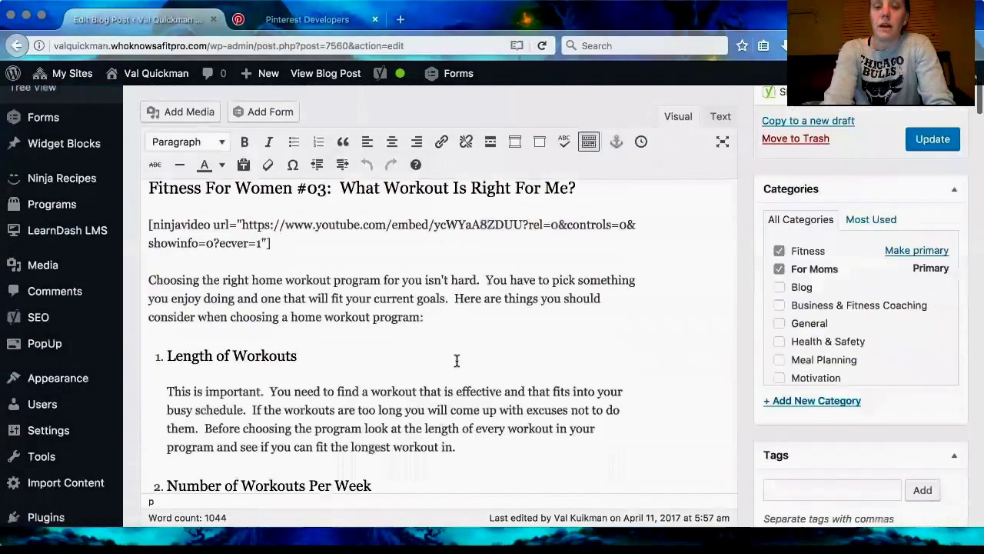
scroll(456, 363, "down", 15)
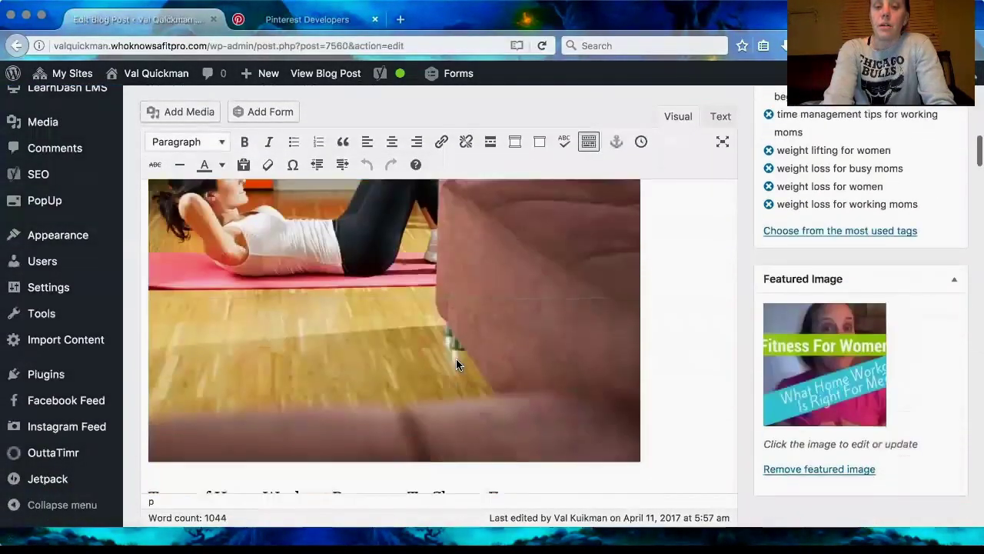
scroll(457, 364, "down", 15)
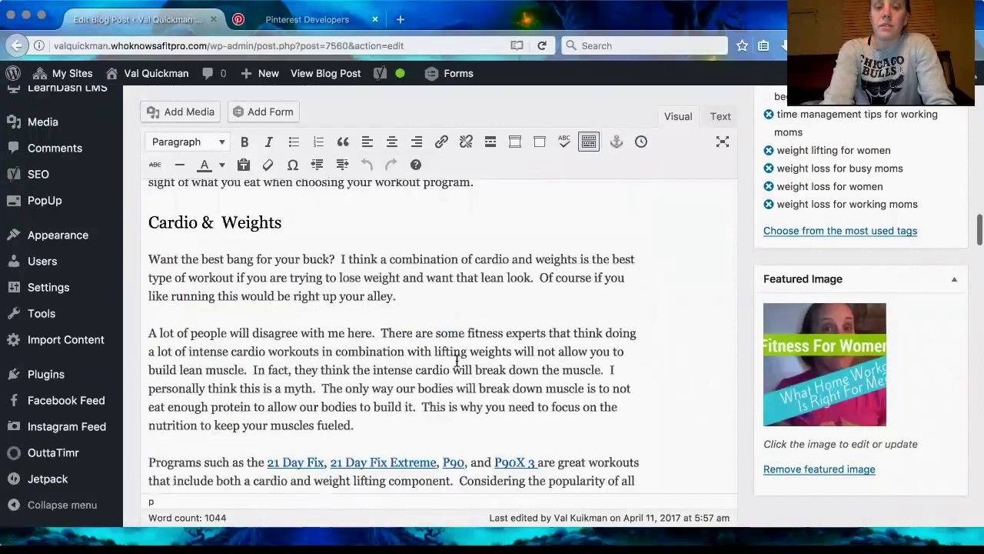
scroll(108, 329, "down", 8)
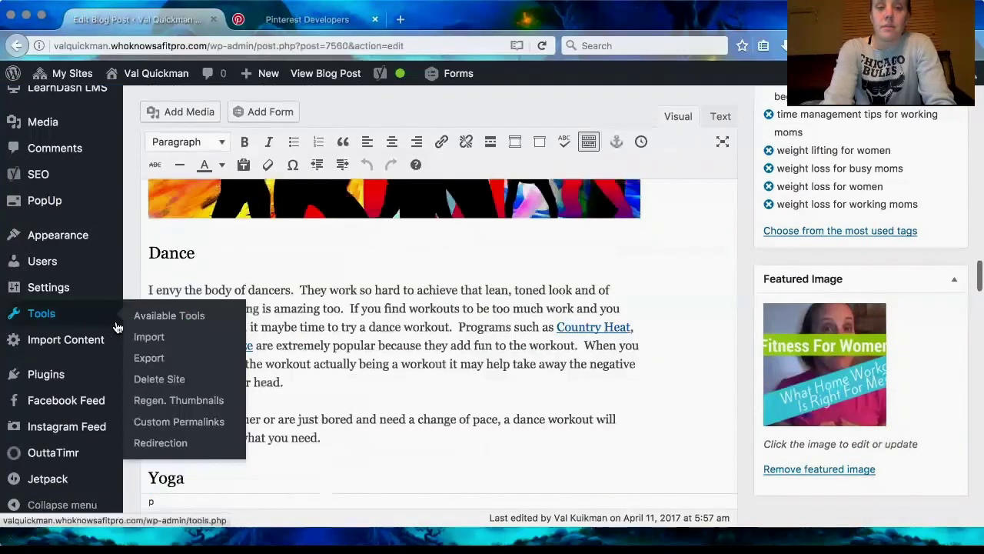
scroll(740, 428, "down", 15)
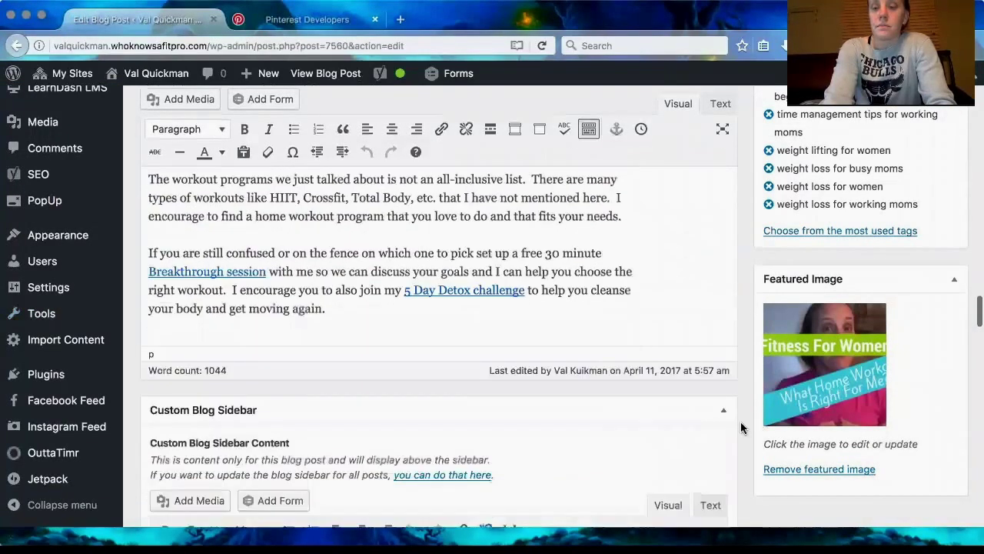
scroll(741, 428, "up", 10)
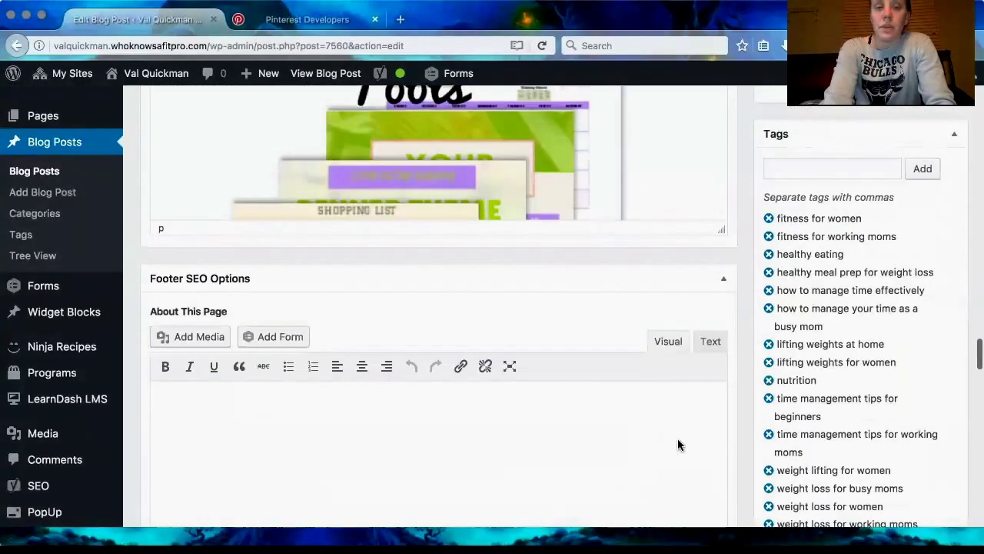
scroll(542, 305, "up", 1)
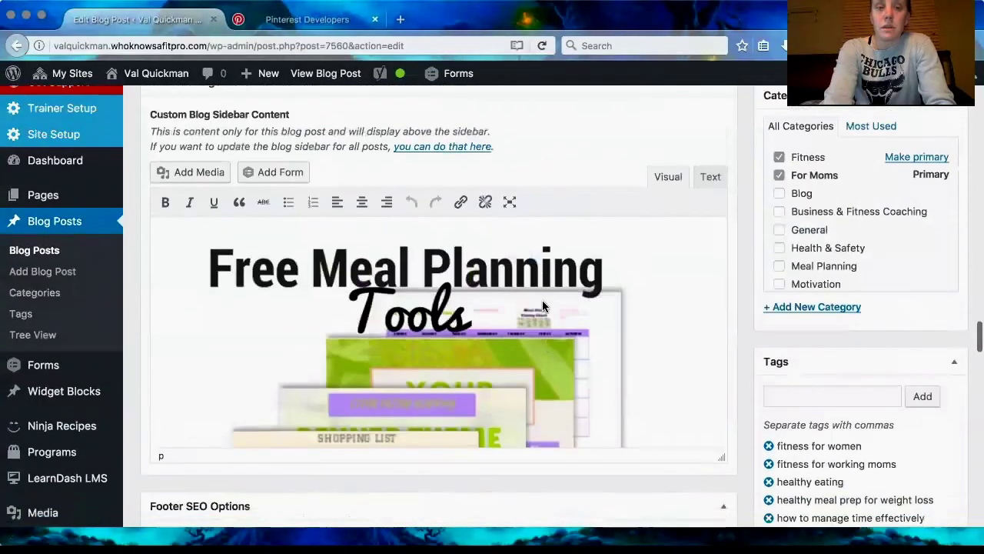
scroll(542, 305, "down", 8)
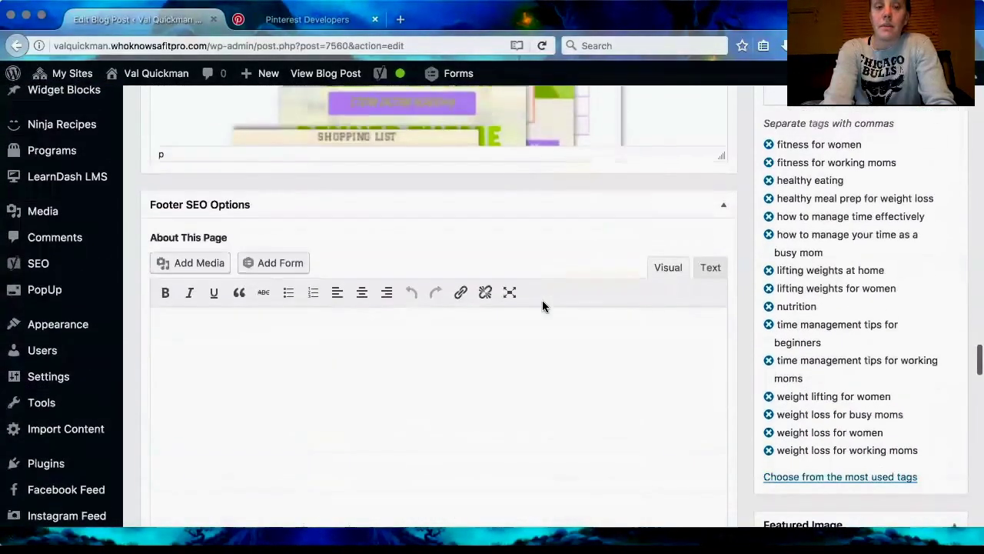
scroll(542, 304, "down", 7)
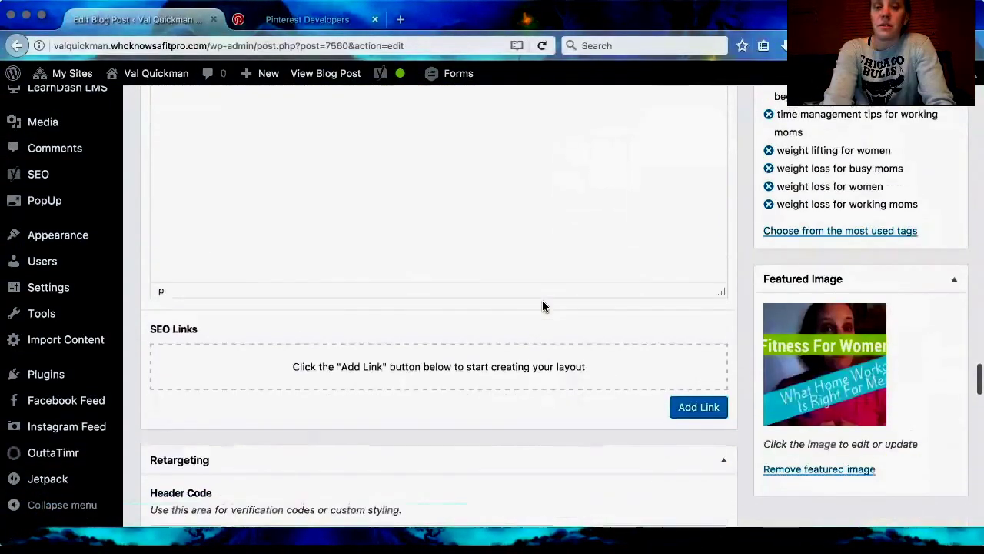
scroll(542, 305, "down", 5)
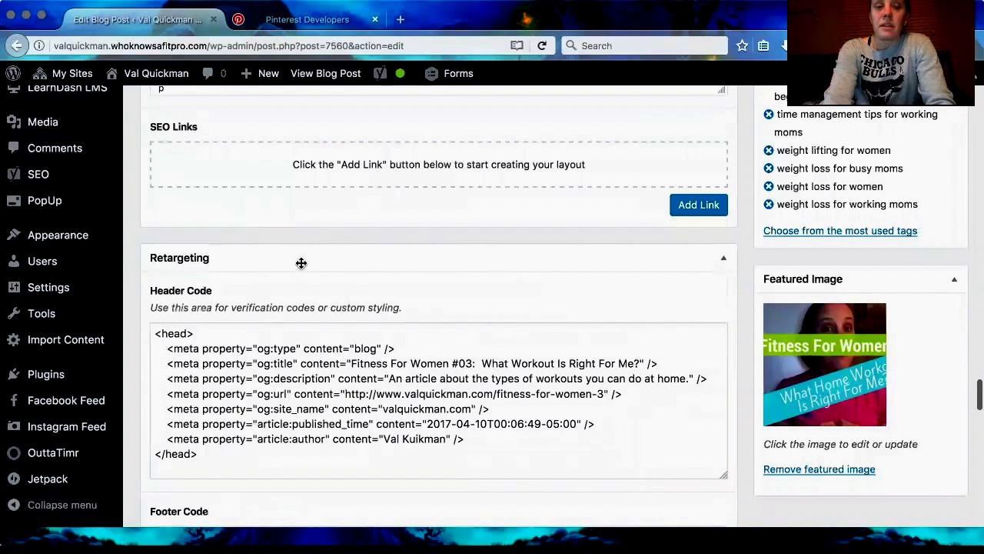
scroll(302, 263, "down", 1)
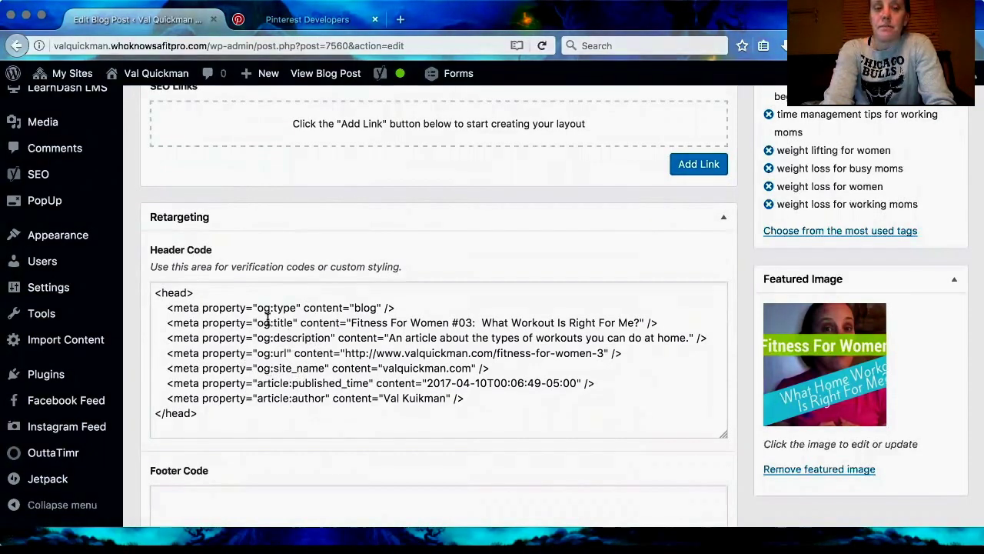
Return to the Pinterest documentation, read the supported Open Graph properties and highlight the og:type entry in the sample code.
left_click(281, 20)
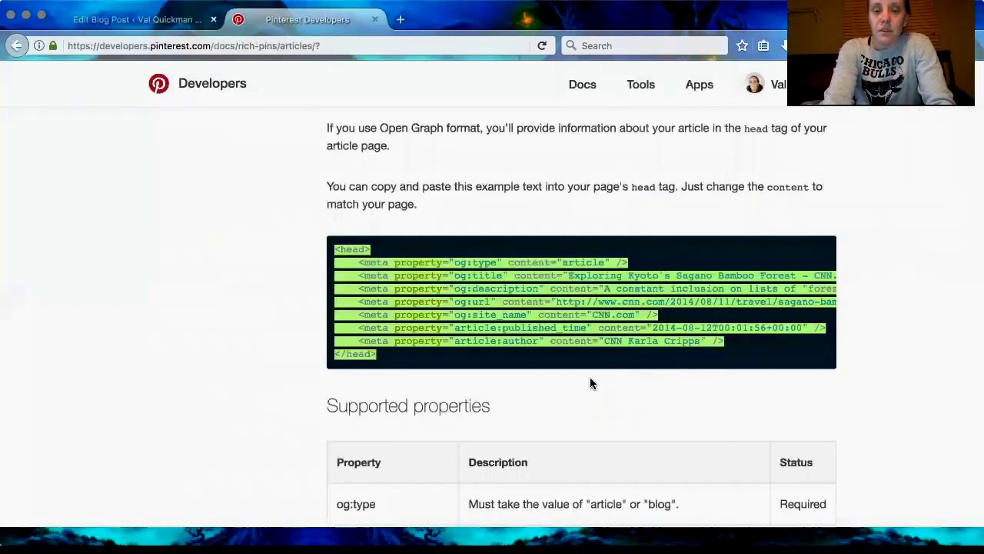
scroll(589, 377, "down", 2)
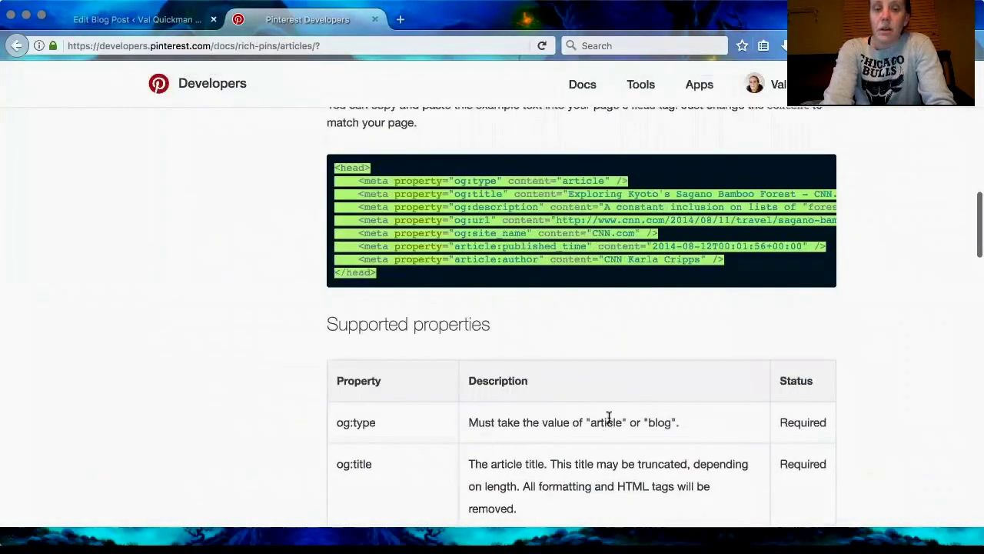
scroll(608, 417, "down", 2)
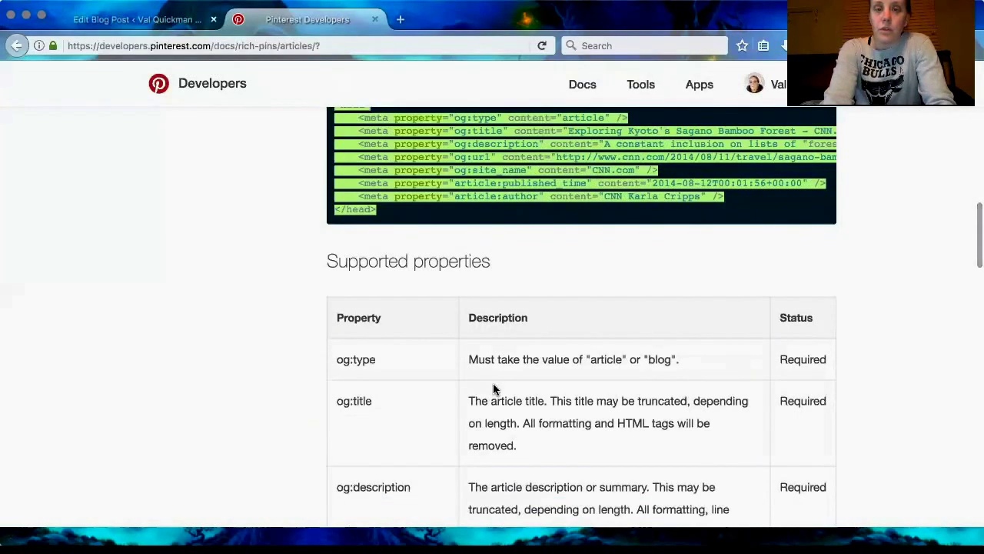
left_click(472, 127)
left_click_drag(476, 117, 616, 118)
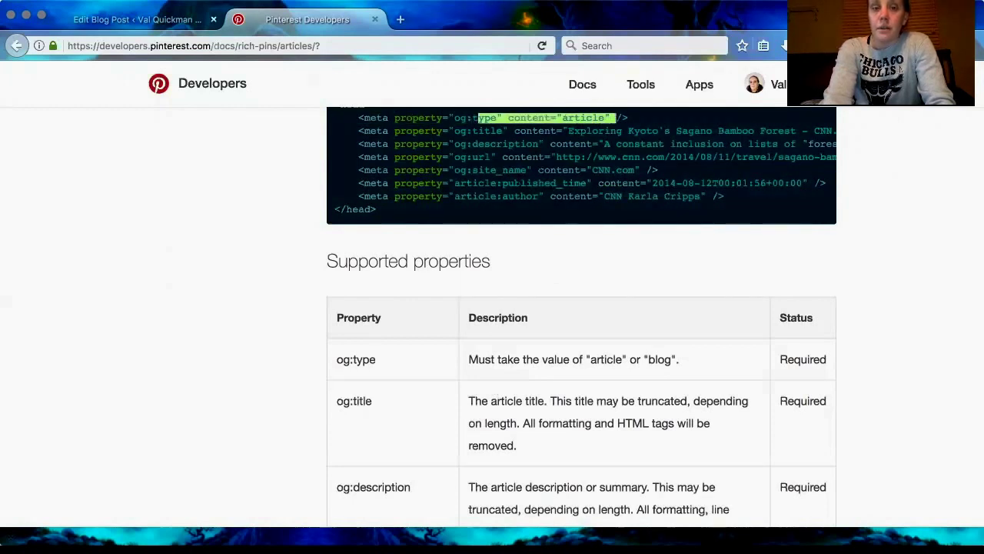
Switch back to the post editor and compare the og:type and og:title lines in the Header Code with the sample.
left_click(135, 19)
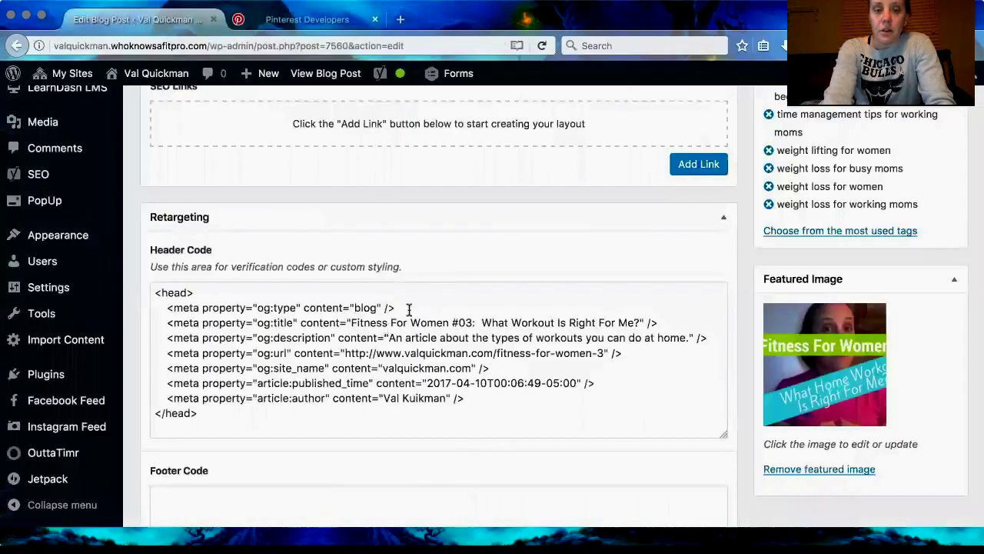
left_click(394, 307)
left_click_drag(394, 308, 167, 305)
left_click(367, 307)
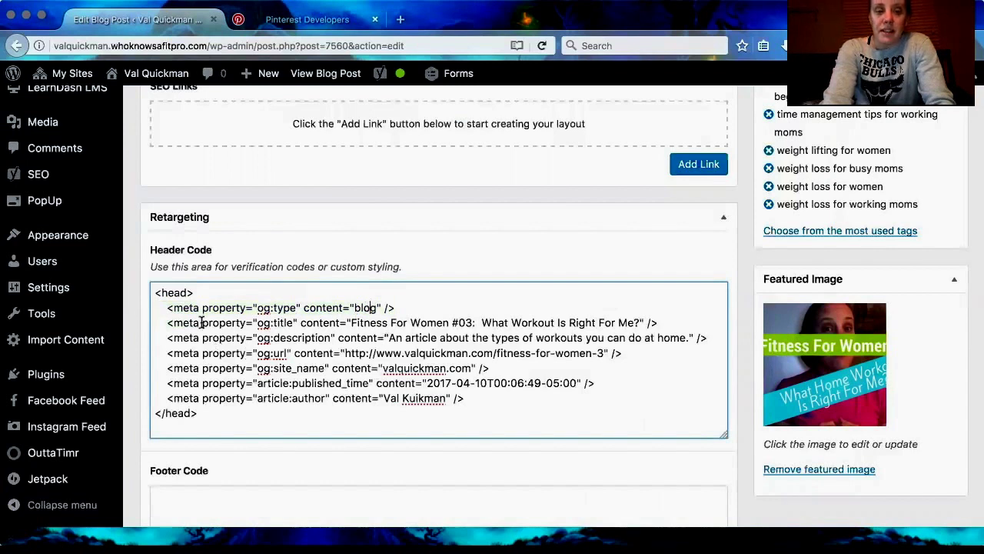
left_click_drag(163, 324, 680, 317)
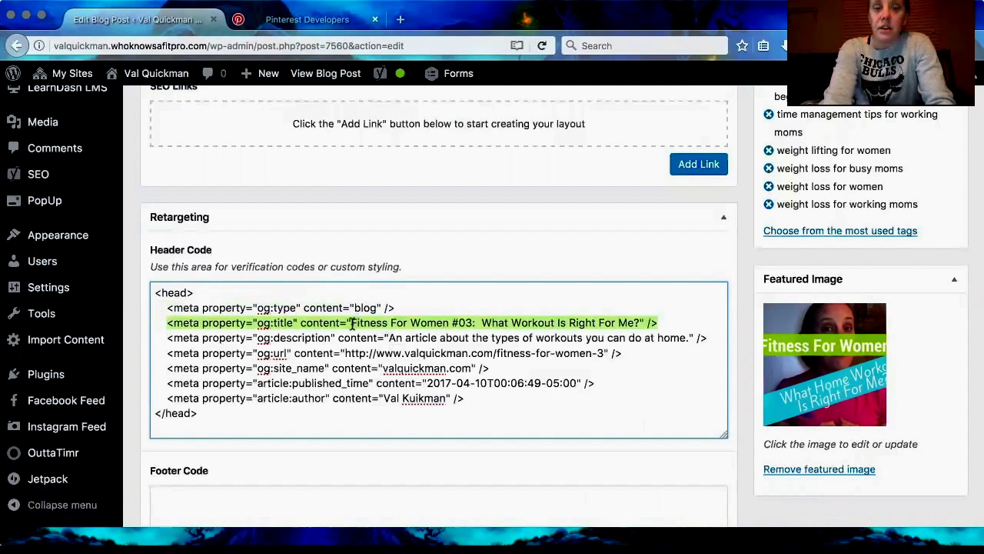
left_click(386, 323)
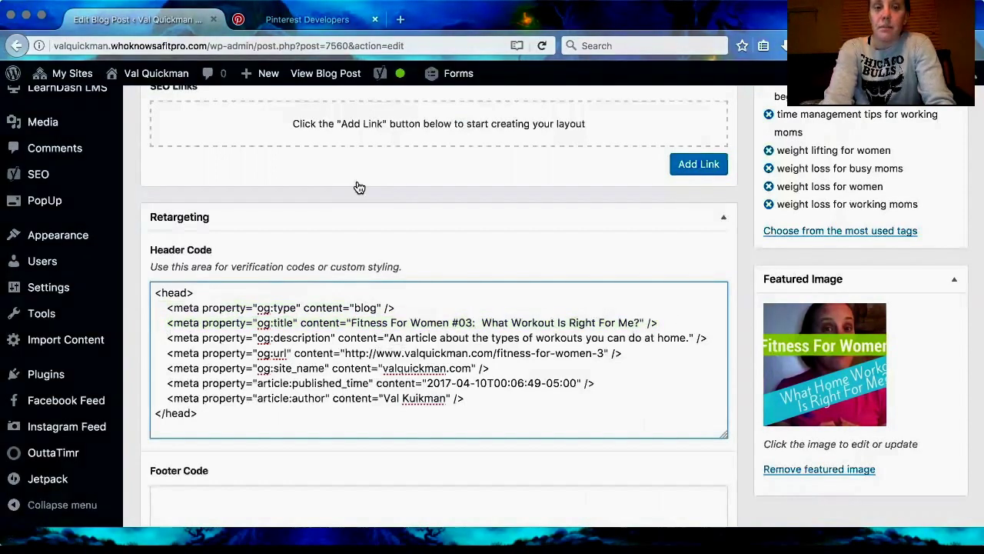
Select the blog post's full title in its title field for use as the og:title content.
scroll(358, 185, "up", 20)
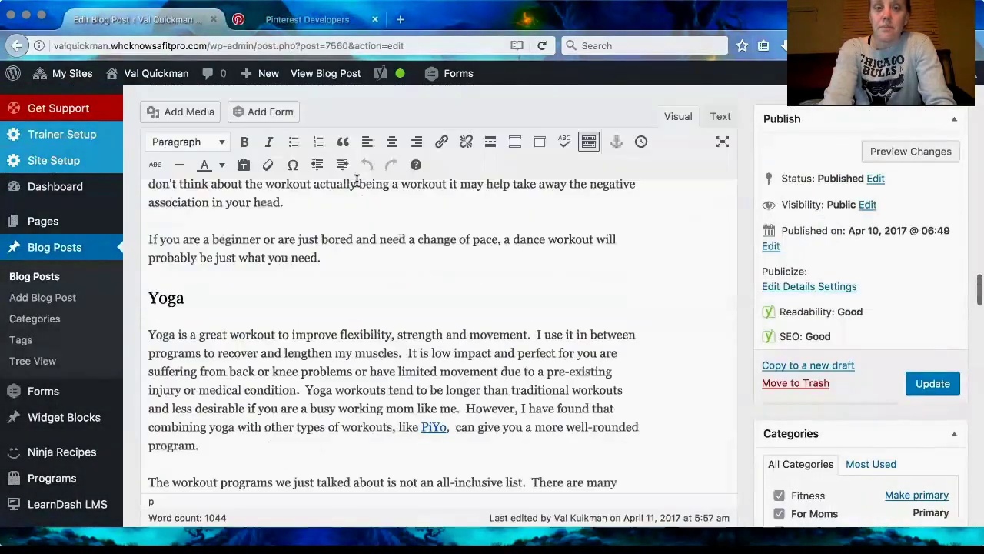
scroll(358, 184, "up", 15)
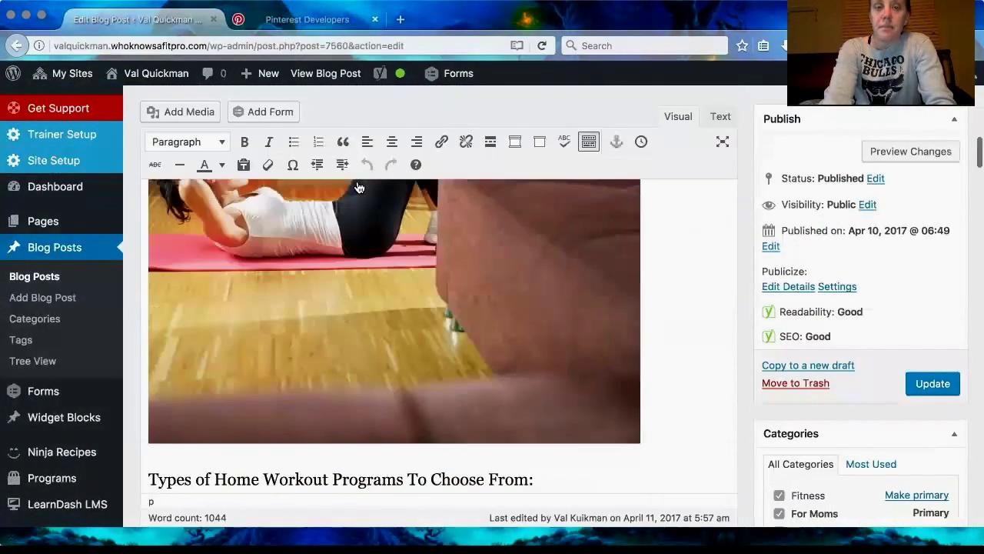
scroll(358, 187, "up", 10)
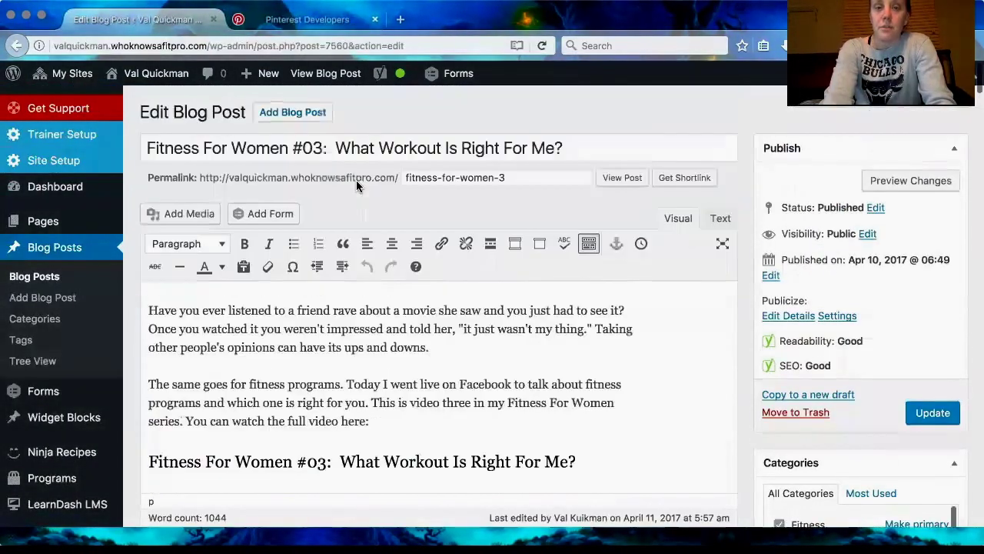
left_click(565, 147)
key("super+a")
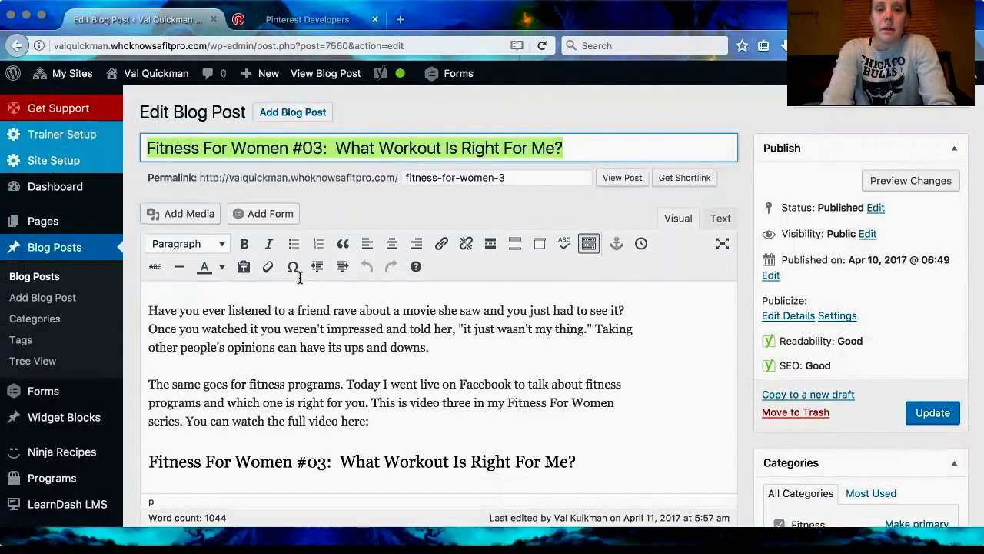
Return to the Retargeting Header Code and place the cursor in the og:title content.
scroll(299, 278, "down", 20)
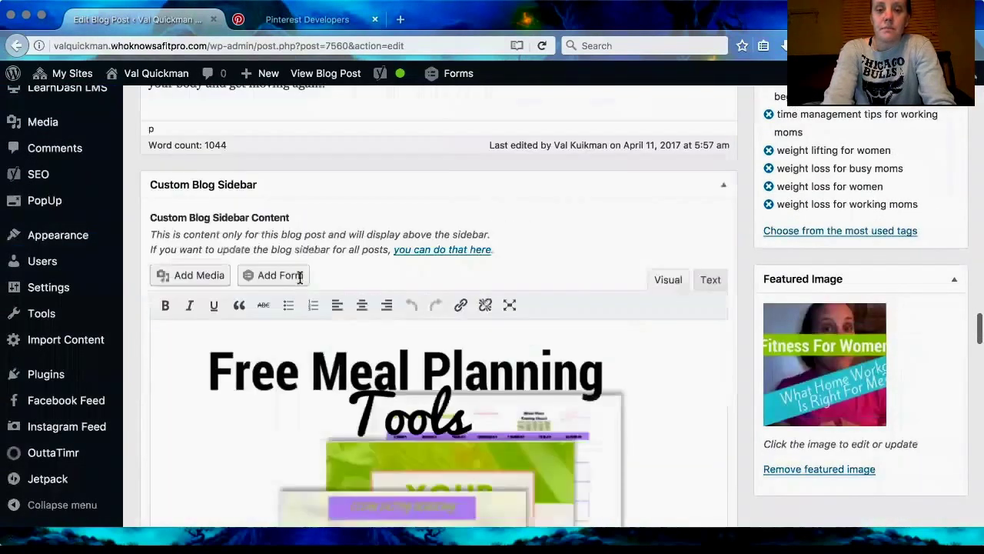
scroll(299, 277, "down", 10)
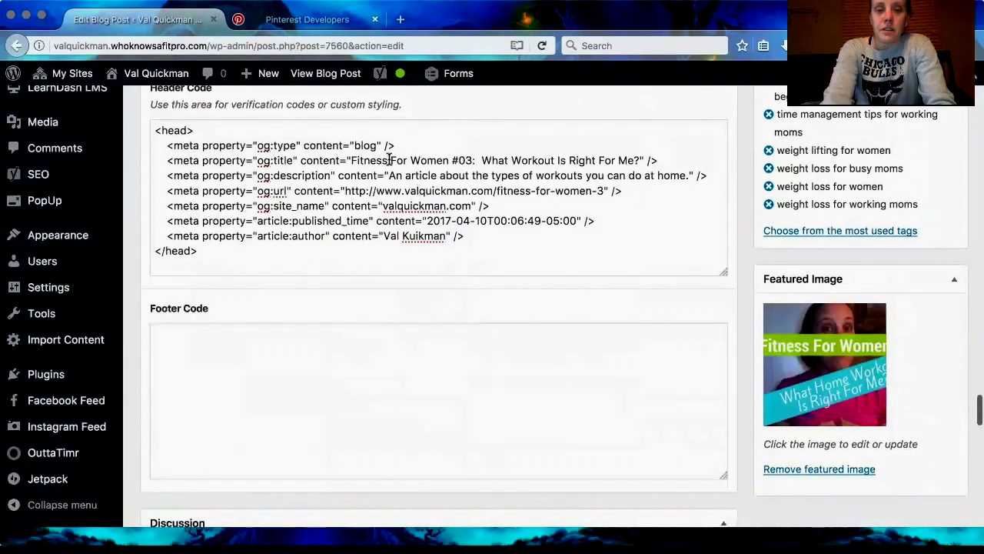
left_click(390, 159)
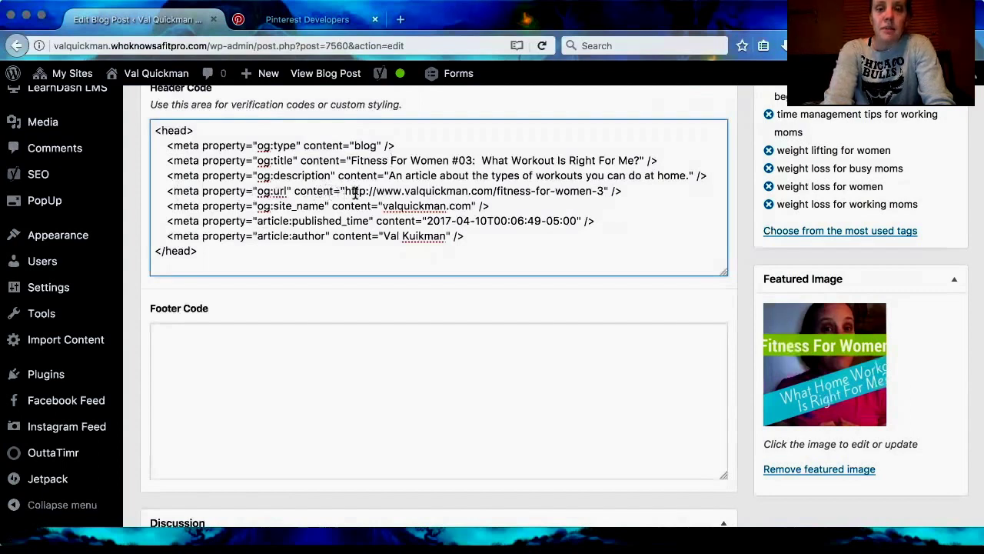
Go to the post's permalink and select its slug to compare it with the og:url content.
scroll(355, 193, "up", 20)
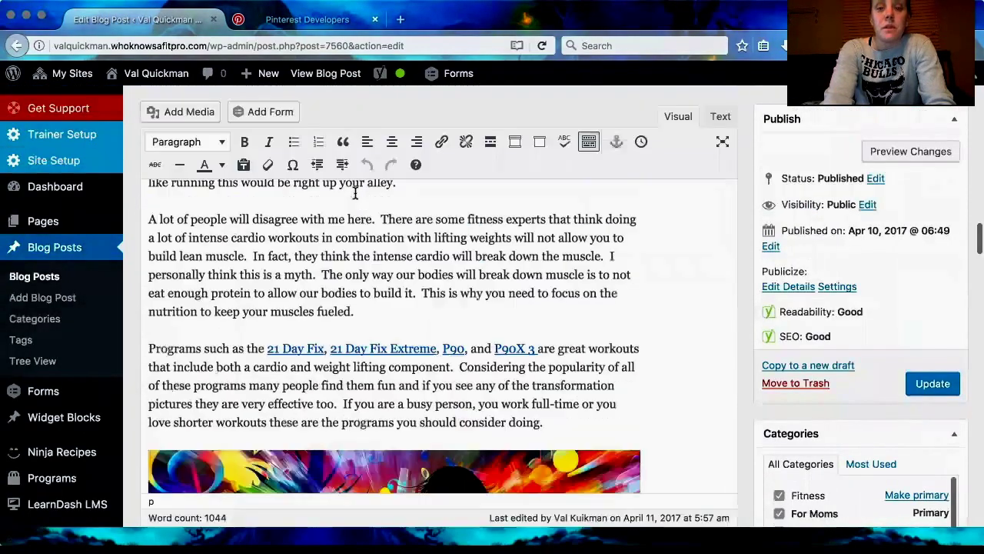
scroll(355, 198, "up", 10)
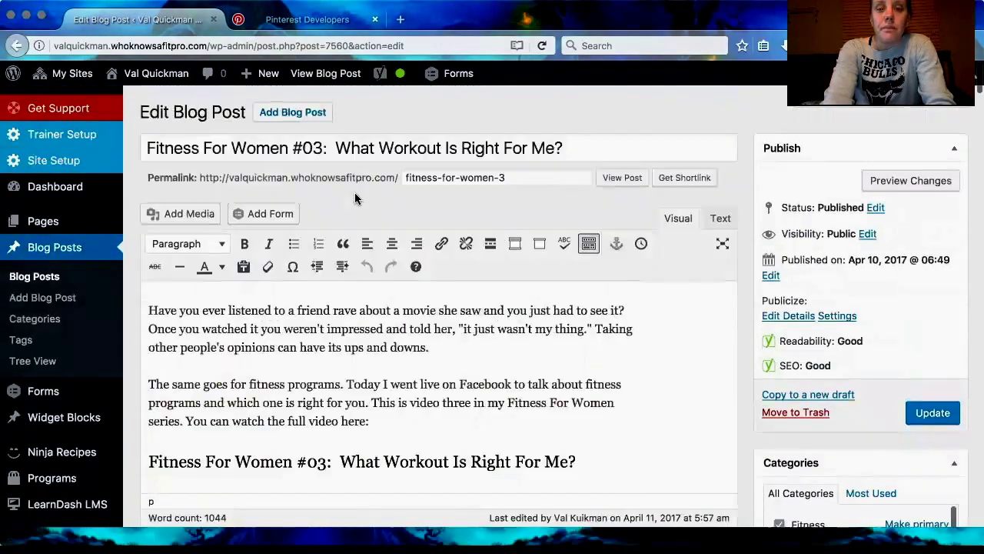
left_click(404, 177)
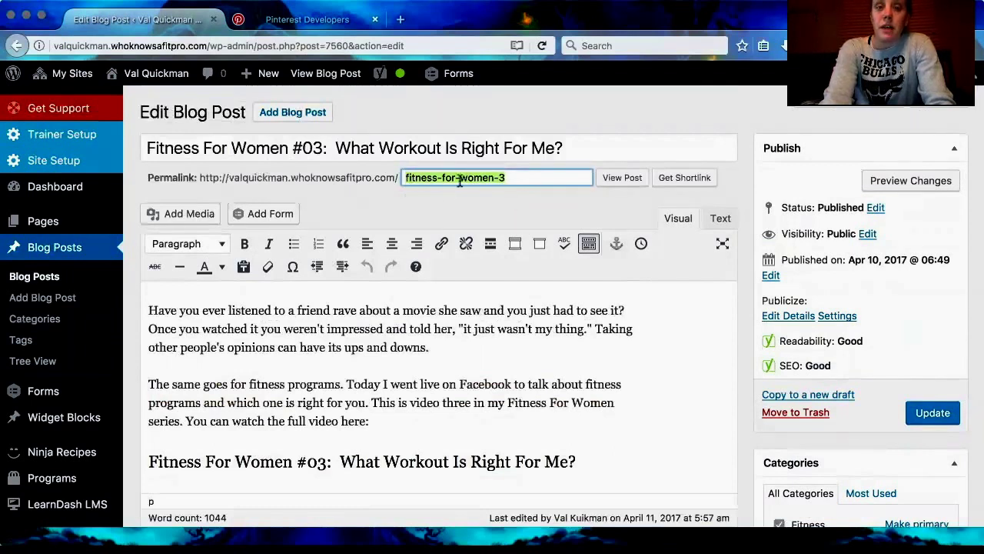
left_click(513, 202)
scroll(513, 198, "down", 15)
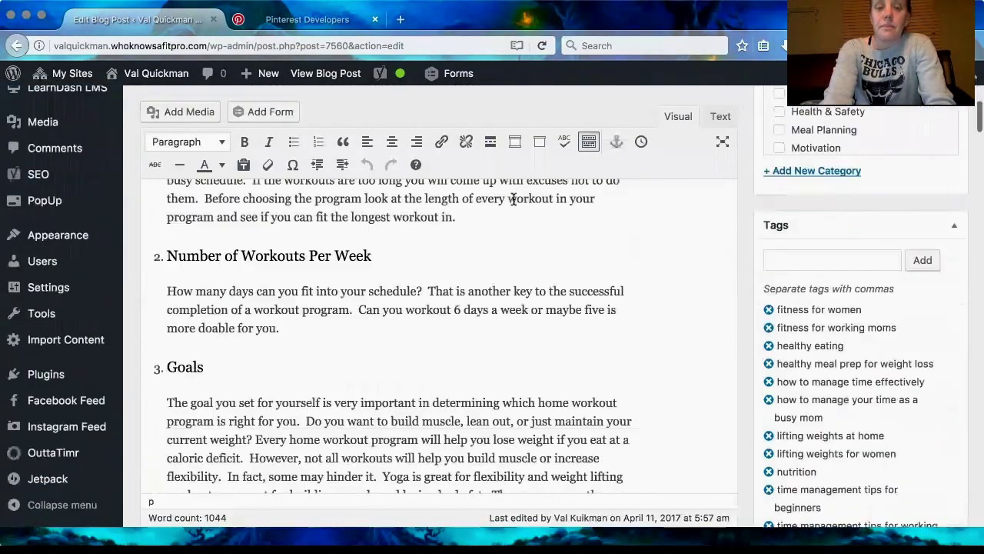
scroll(514, 200, "down", 20)
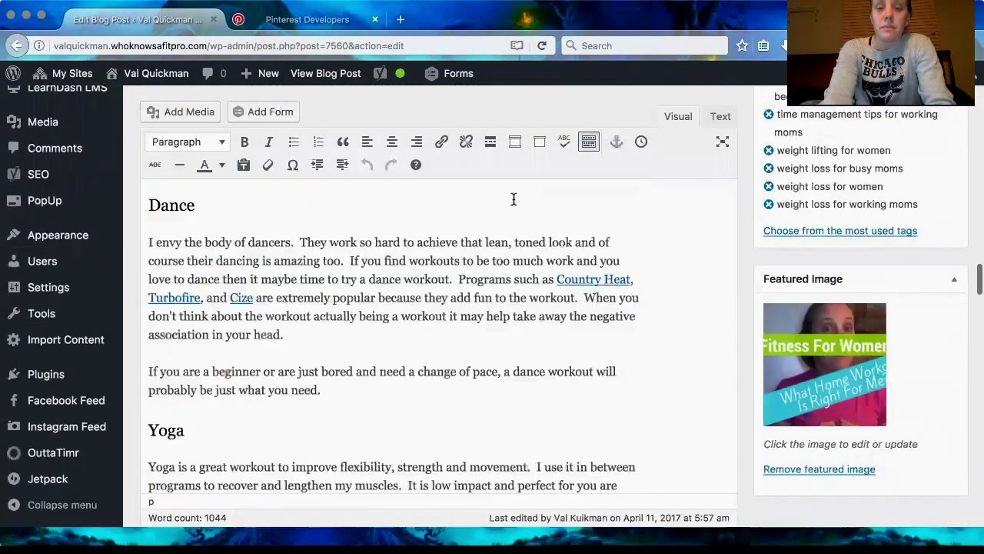
scroll(513, 202, "down", 20)
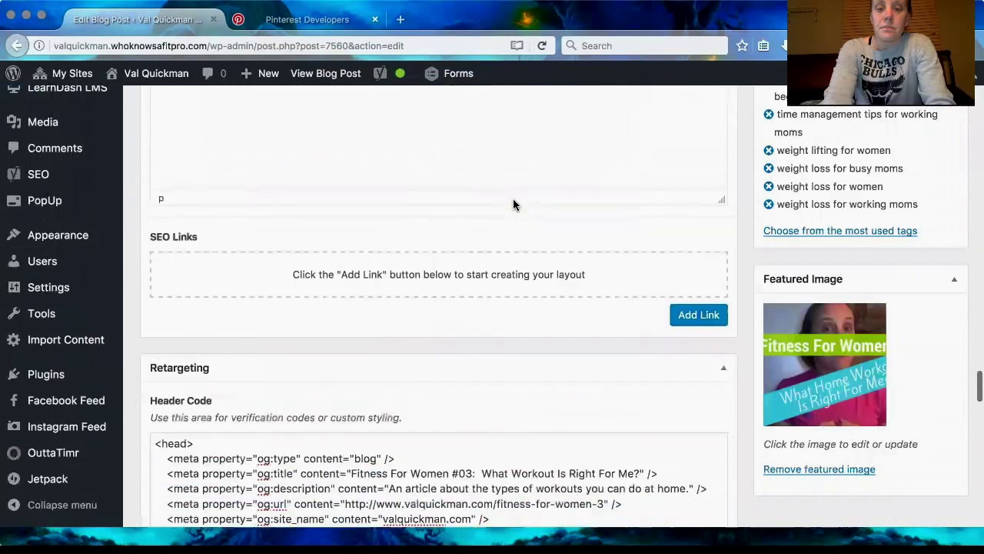
scroll(545, 253, "up", 5)
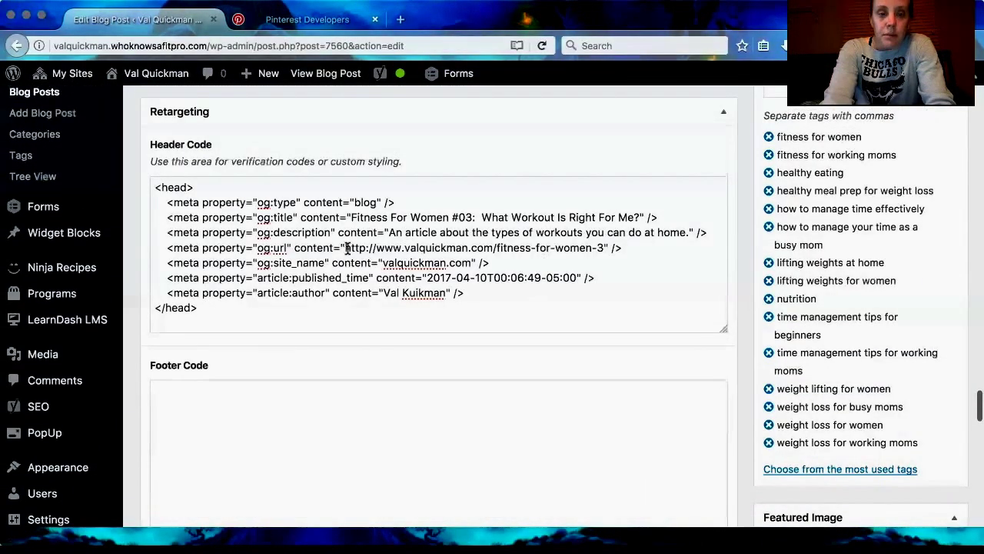
left_click_drag(346, 247, 600, 247)
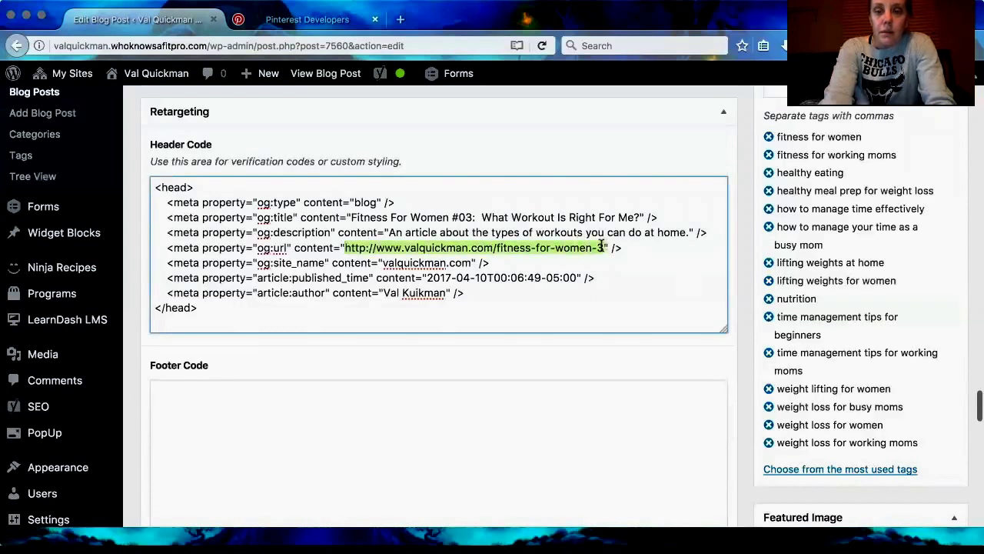
left_click(377, 247)
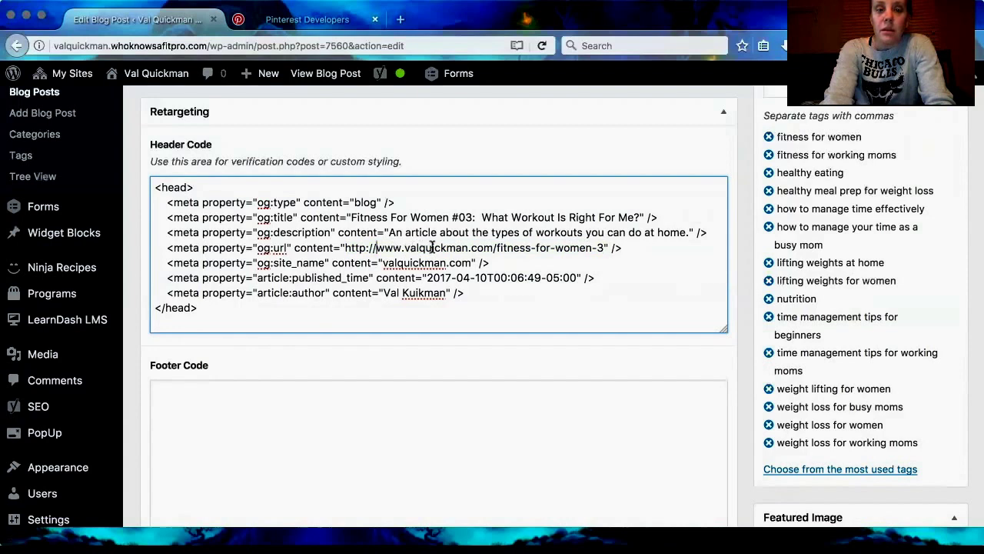
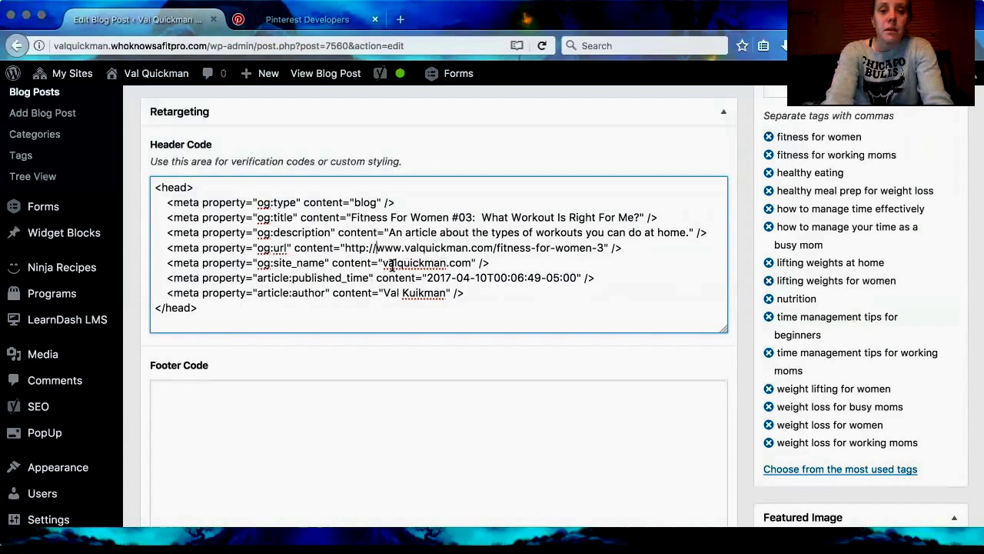
Highlight the article:published_time property in the Header Code and read its date format requirement in the Pinterest article documentation.
left_click_drag(173, 278, 370, 280)
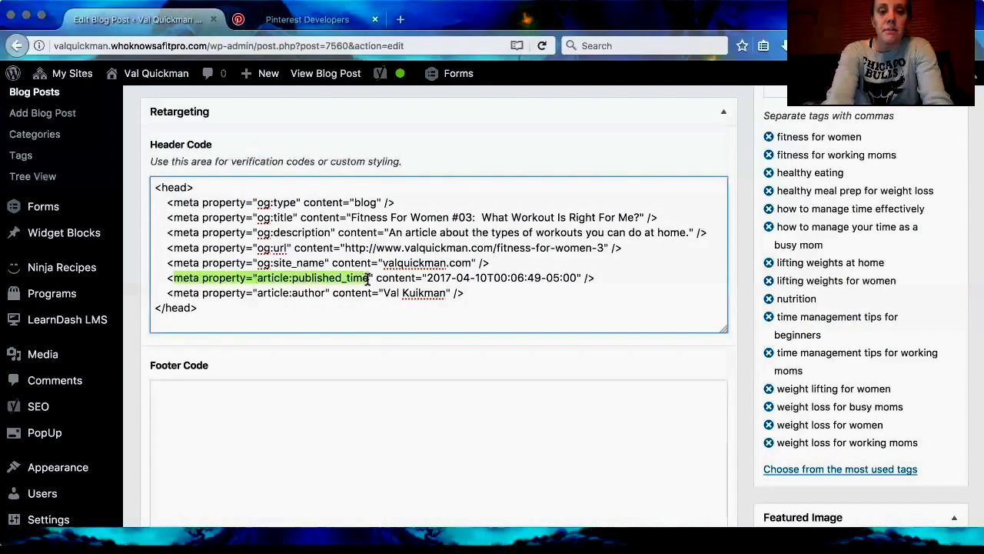
left_click(448, 279)
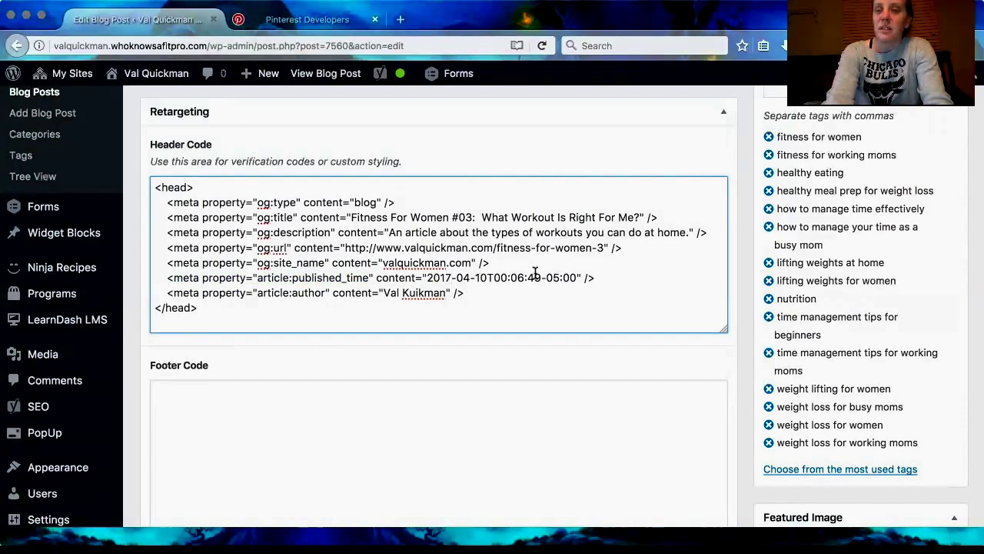
left_click(306, 19)
scroll(571, 430, "down", 8)
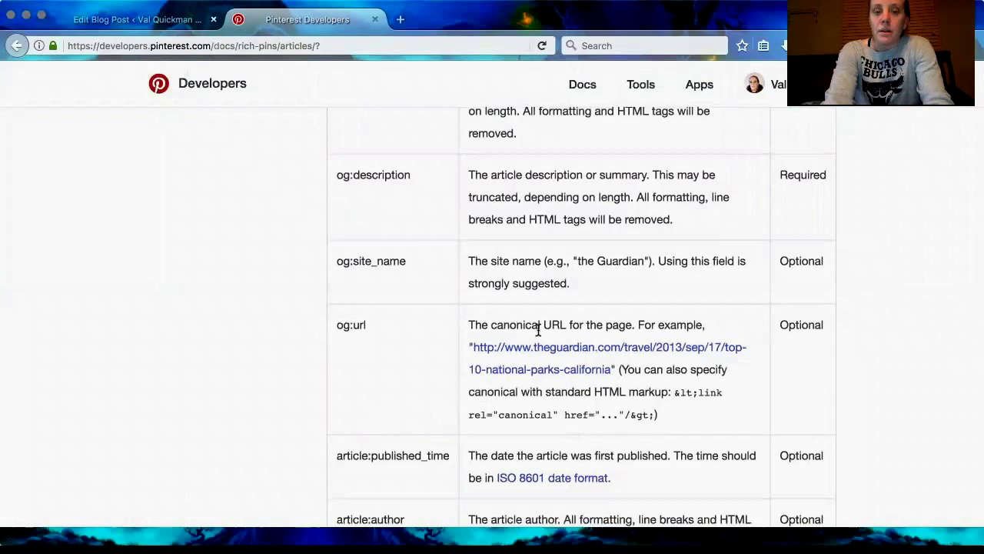
scroll(539, 329, "down", 5)
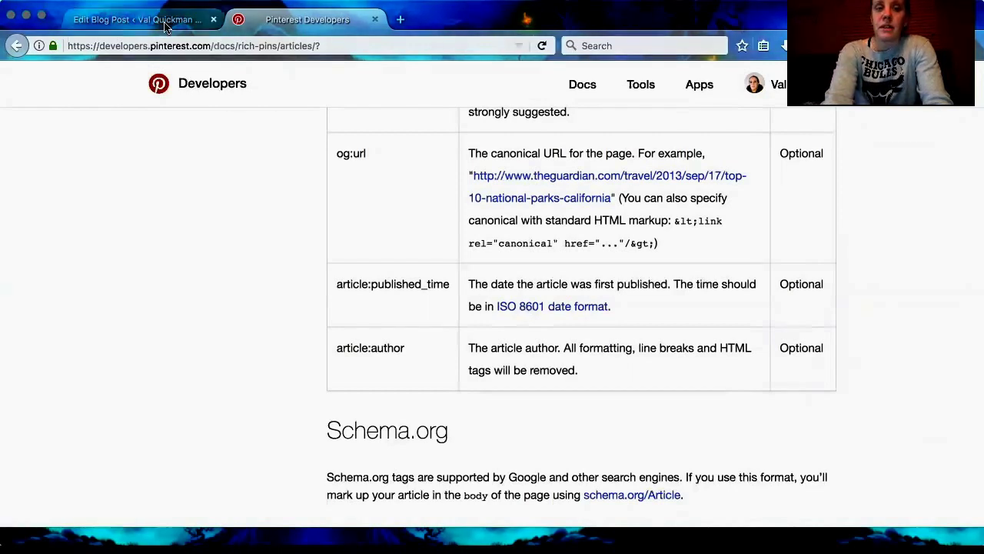
Switch back to the post editor and compare the post's publication date and time with the article:published_time content in the Header Code.
left_click(135, 19)
scroll(635, 281, "up", 4)
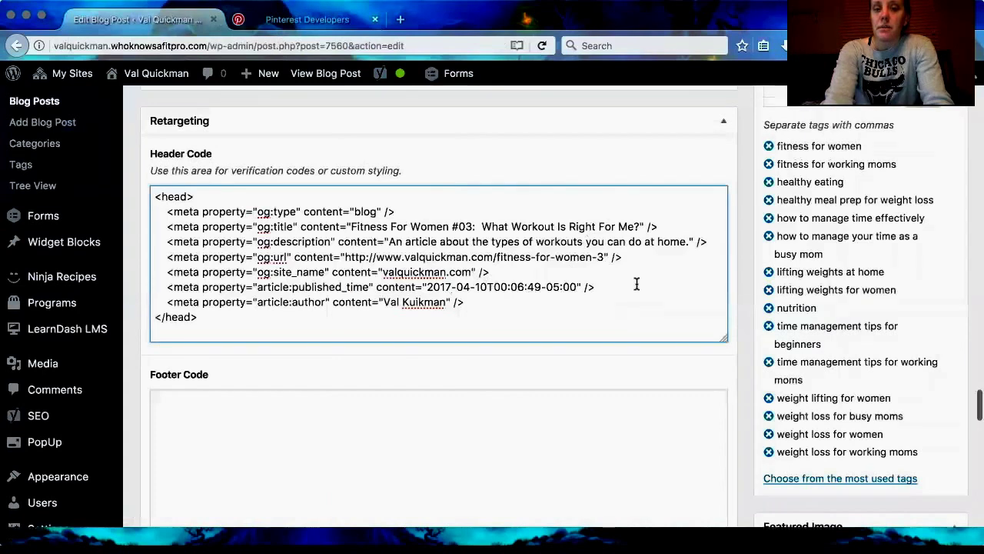
scroll(636, 283, "up", 15)
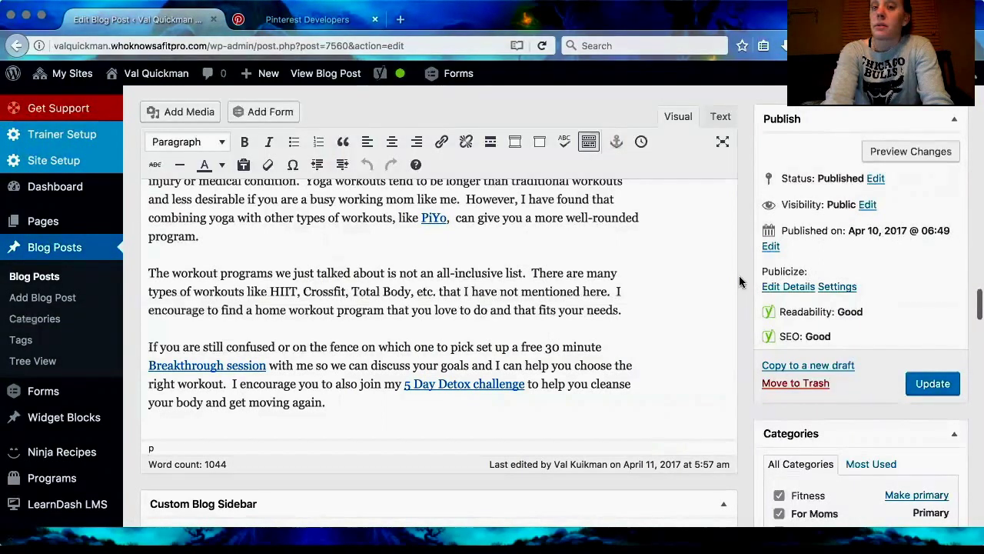
scroll(738, 278, "down", 12)
scroll(739, 282, "down", 8)
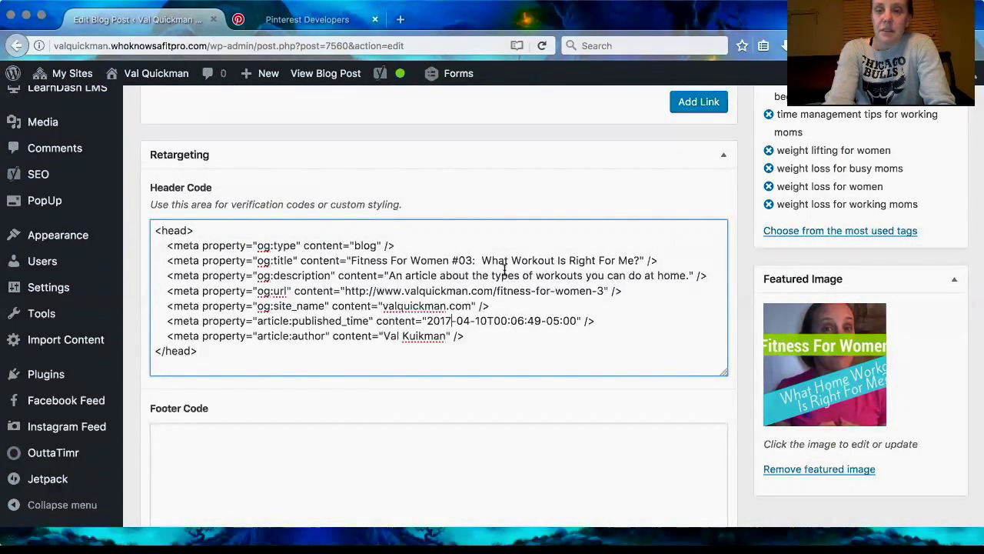
Update the published blog post to save its Open Graph header code.
scroll(752, 317, "up", 15)
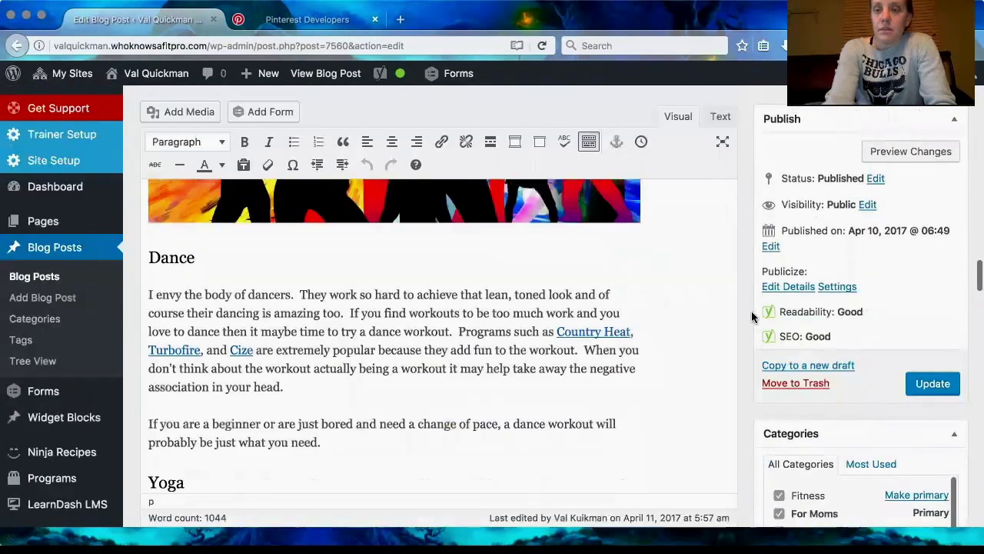
left_click(933, 385)
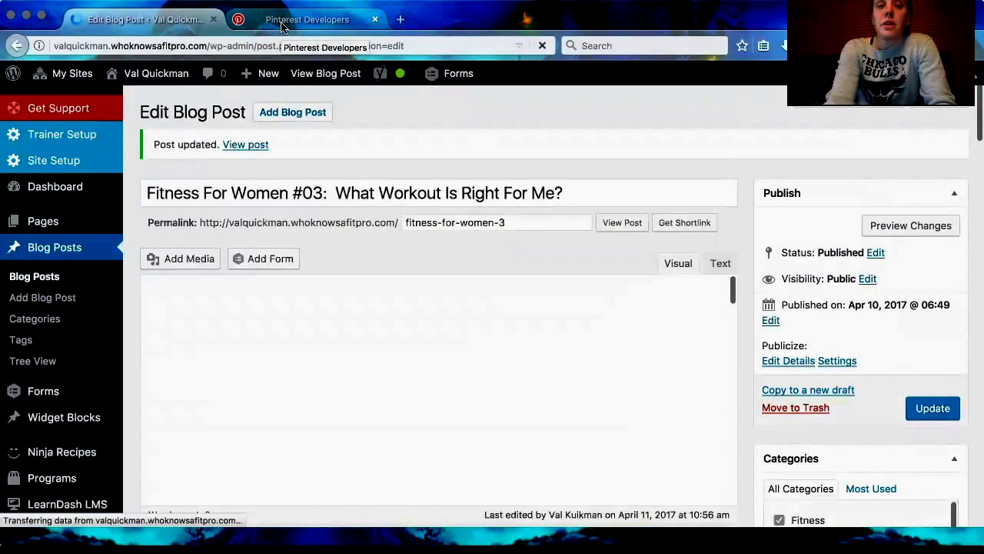
Switch to the Pinterest article documentation and open the Rich Pins validator linked in its introduction.
left_click(282, 26)
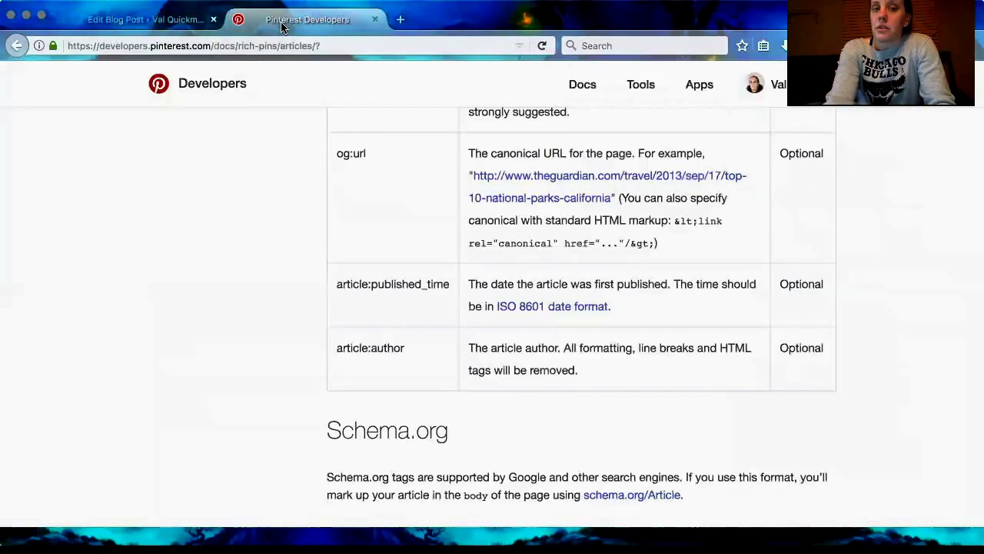
scroll(420, 256, "up", 10)
scroll(420, 254, "up", 6)
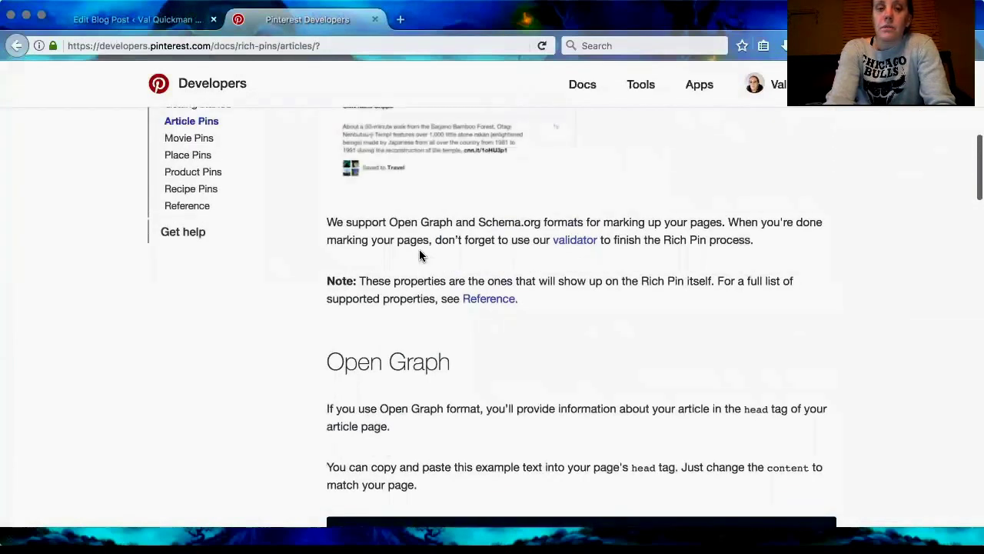
scroll(420, 255, "up", 2)
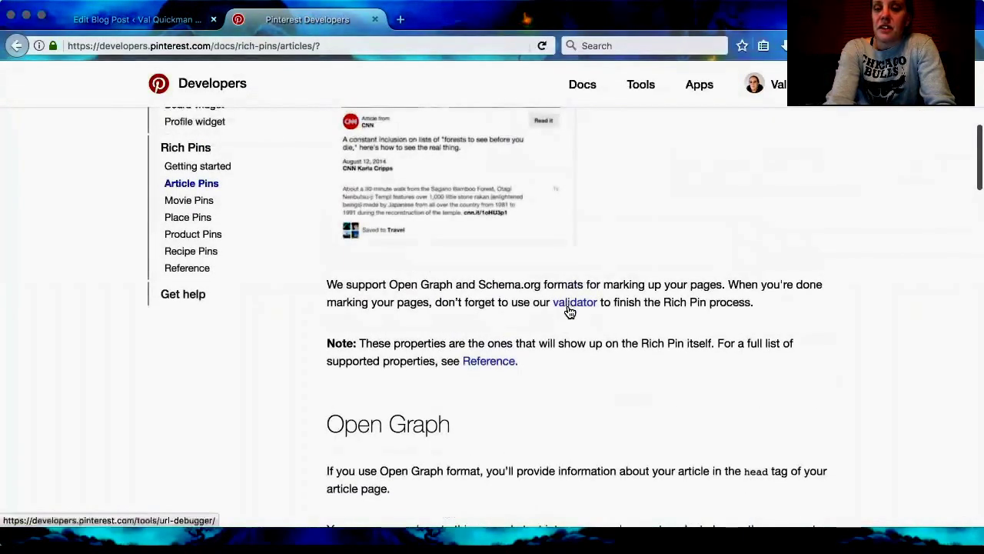
left_click(568, 306)
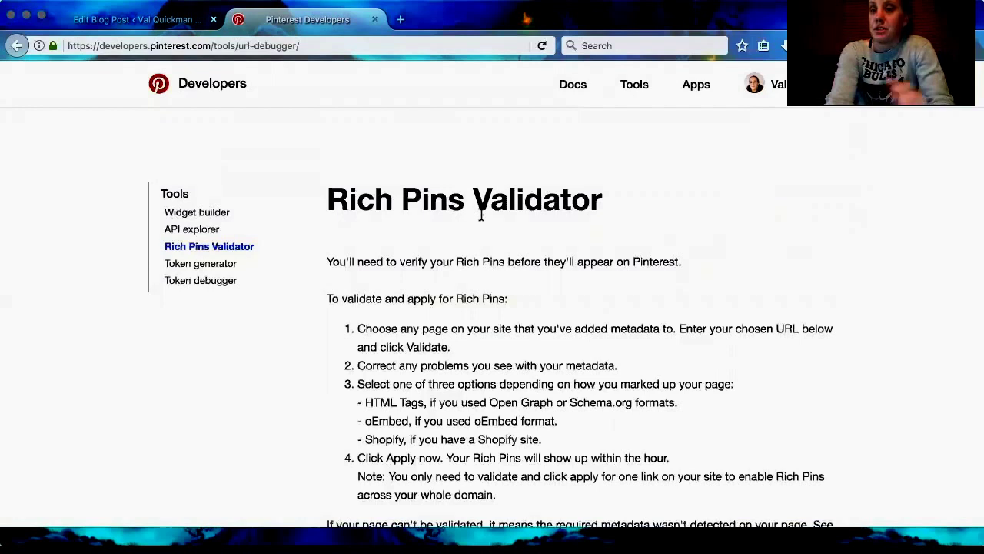
Read the Rich Pins Validator instructions, enter the blog post's full URL ending in /fitness-for-women-3 and validate it.
scroll(492, 307, "down", 1)
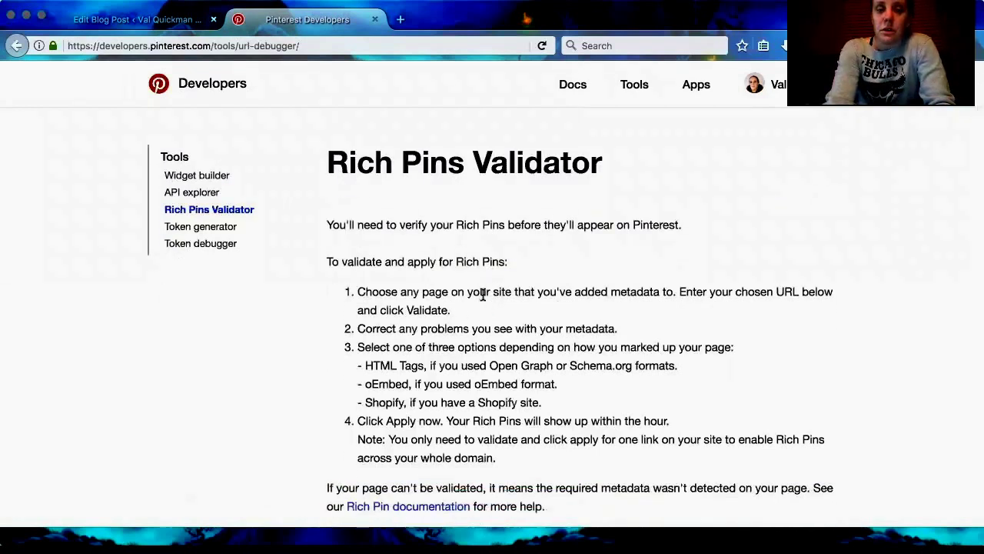
scroll(483, 295, "down", 1)
scroll(489, 296, "down", 4)
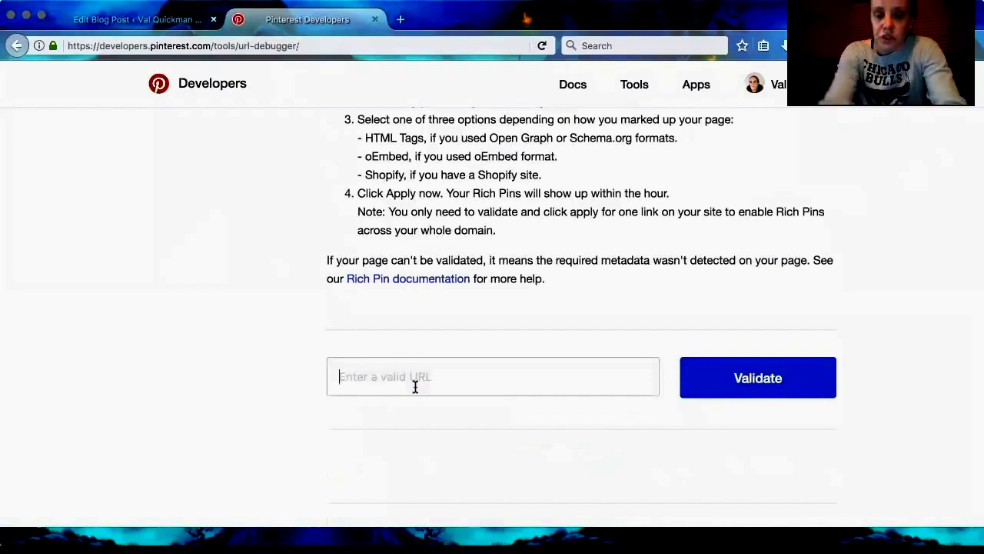
type("h")
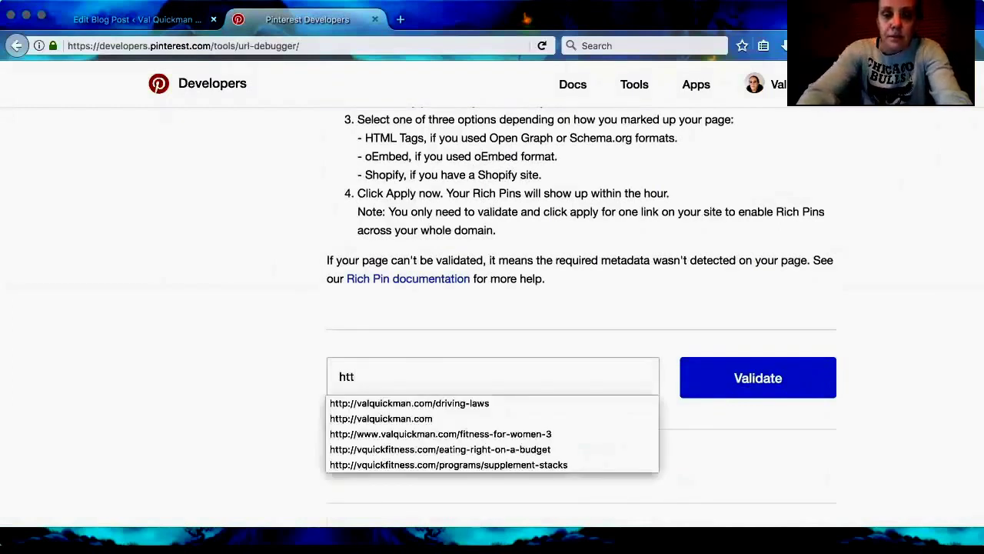
type("tt")
key("Down")
key("Down")
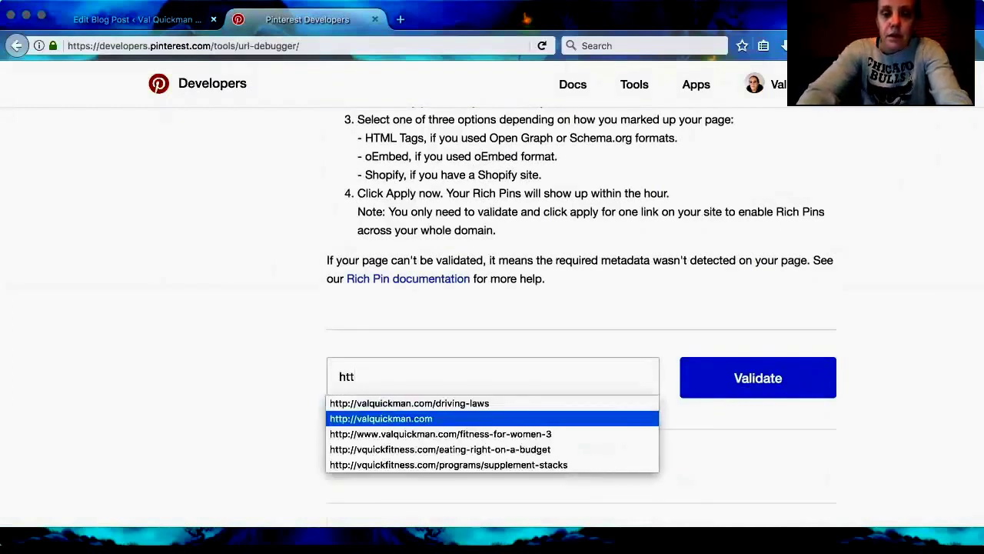
key("Down")
key("Return")
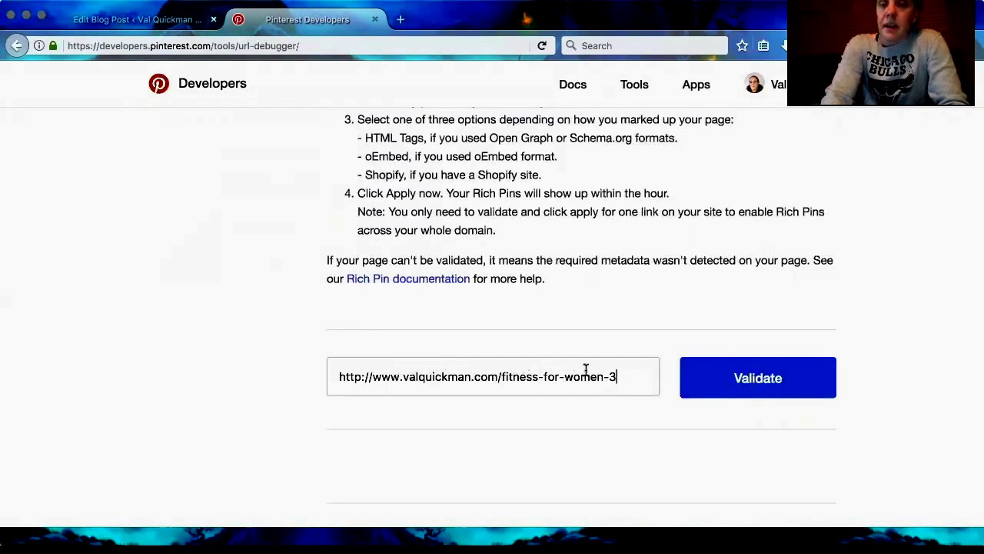
left_click(729, 385)
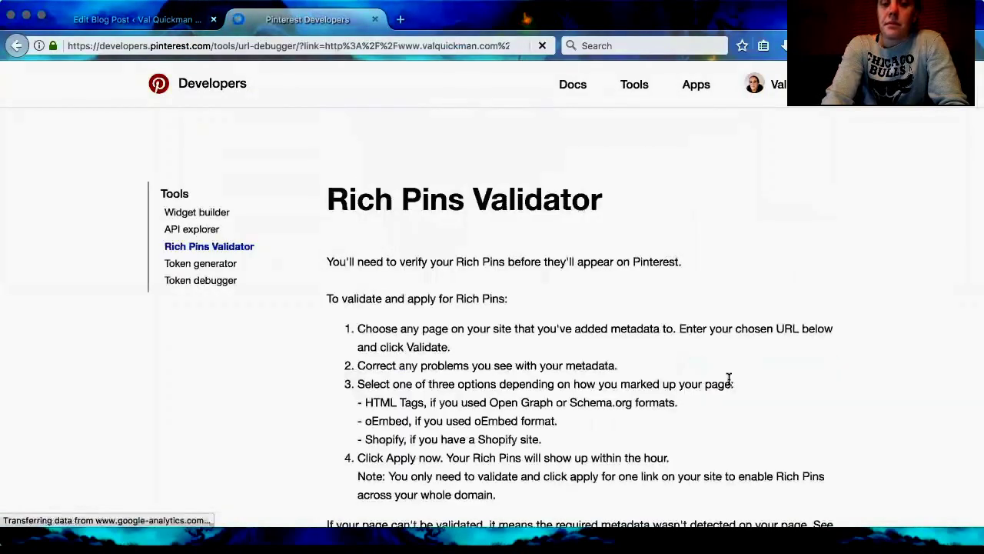
Review the validation result, open the site's rich pins on Pinterest and examine the titles and descriptions of the Fitness For Women pins.
scroll(729, 379, "down", 5)
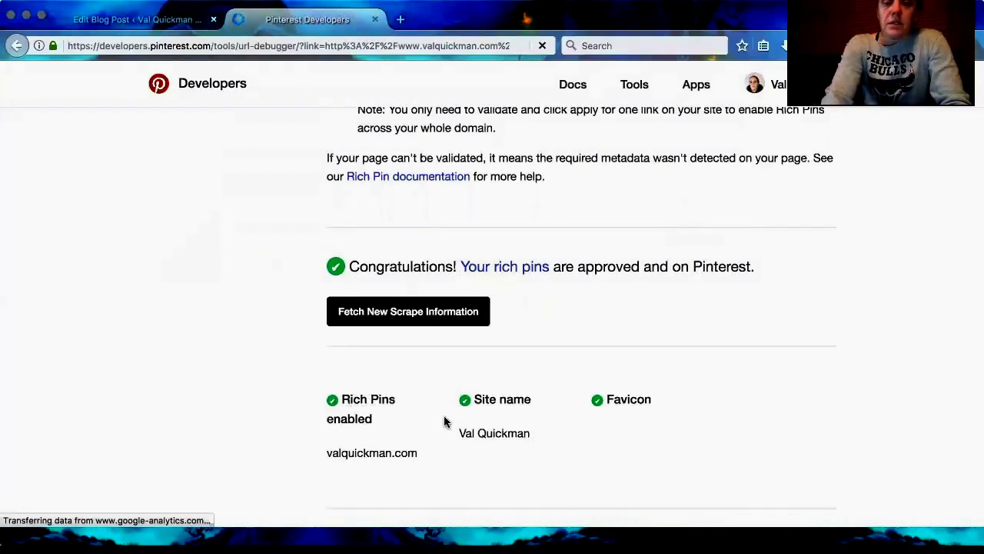
scroll(443, 421, "down", 1)
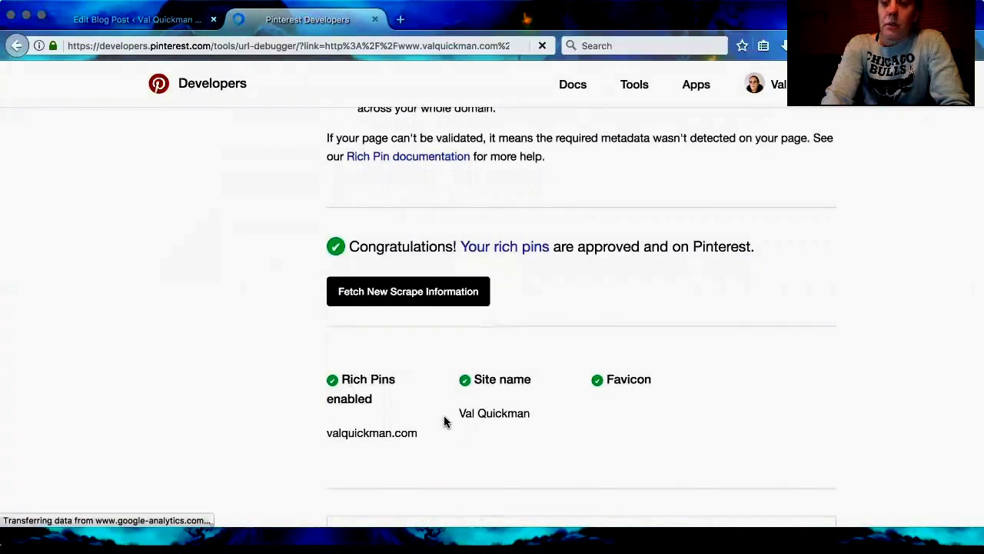
left_click(476, 250)
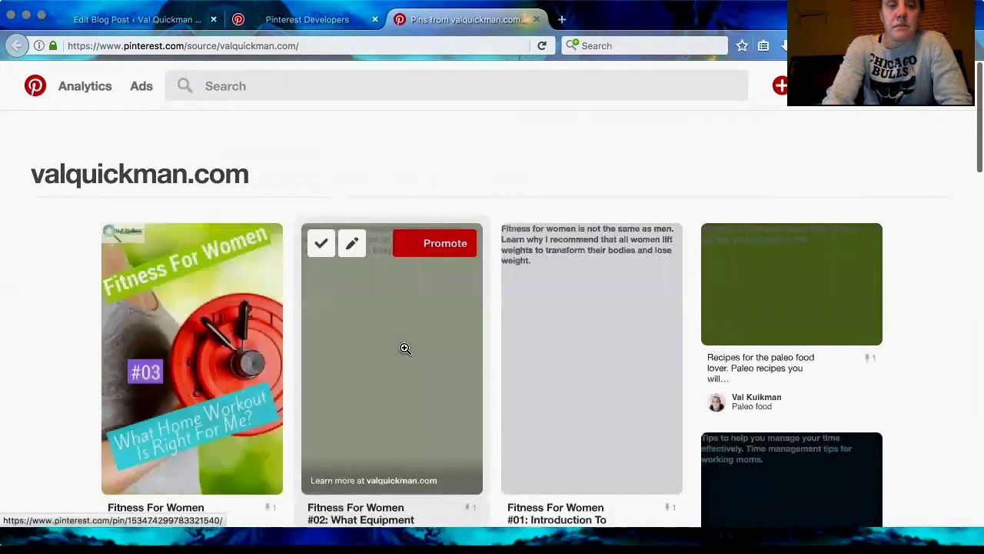
scroll(404, 349, "down", 1)
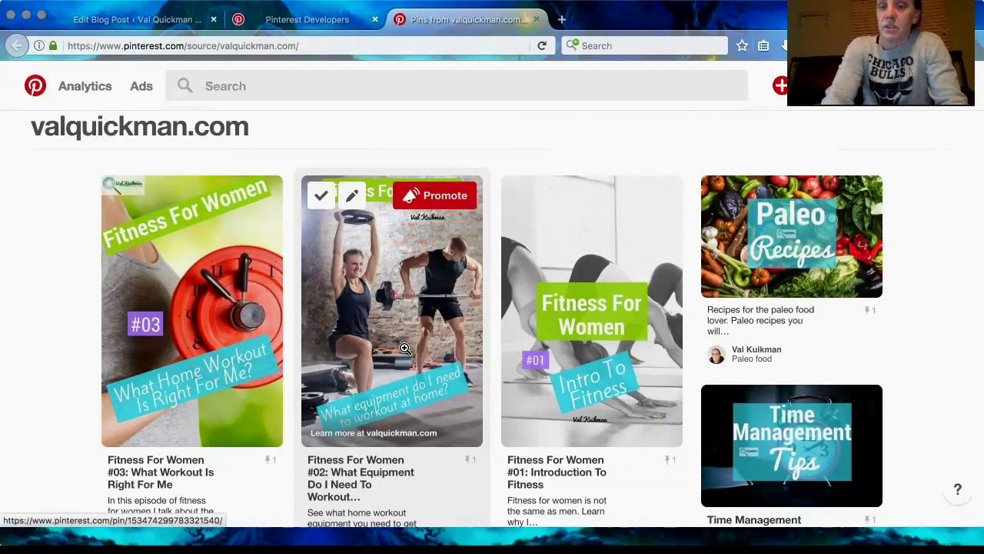
scroll(404, 348, "down", 3)
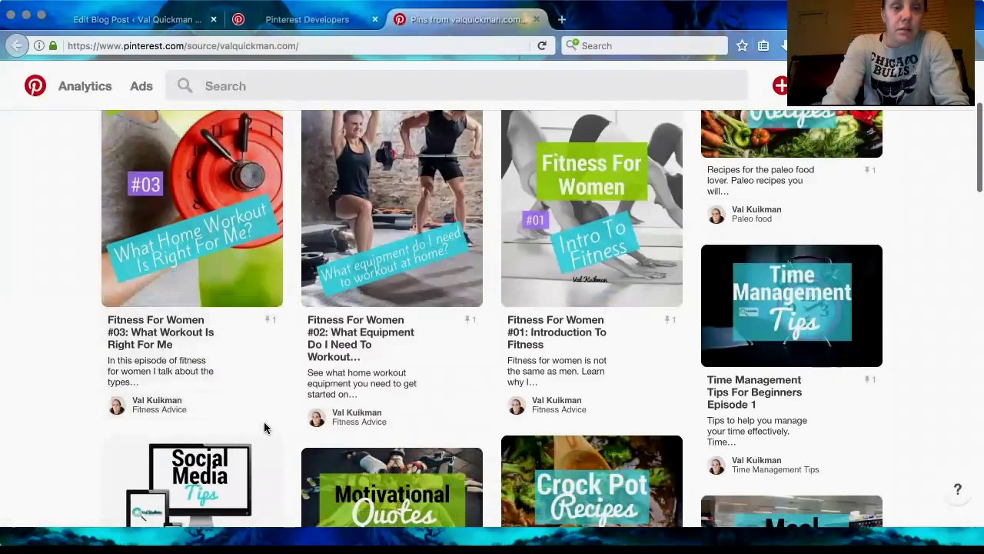
scroll(176, 254, "up", 3)
scroll(176, 254, "down", 3)
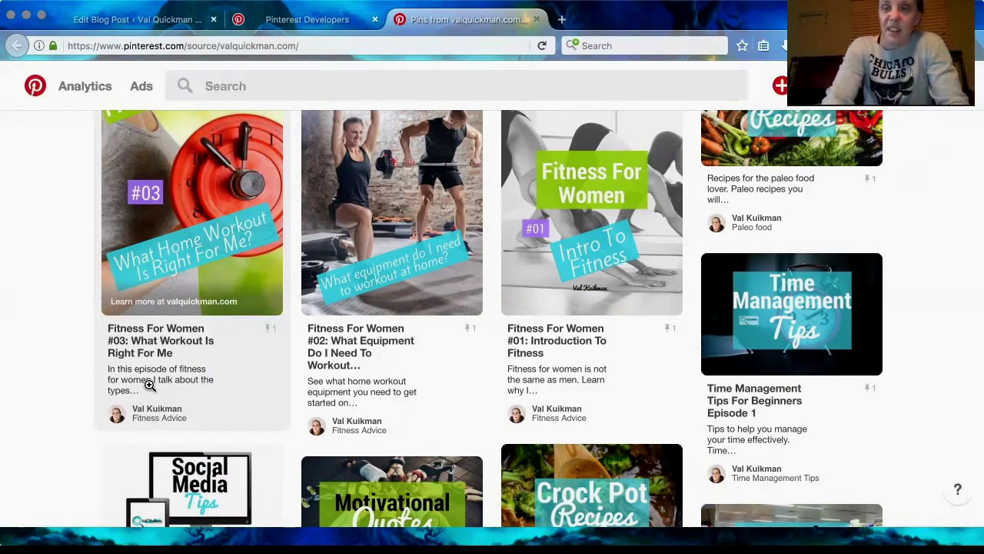
Open the Fitness For Women #03 pin and examine its title, source site, article description, date, author and saved note.
left_click(192, 235)
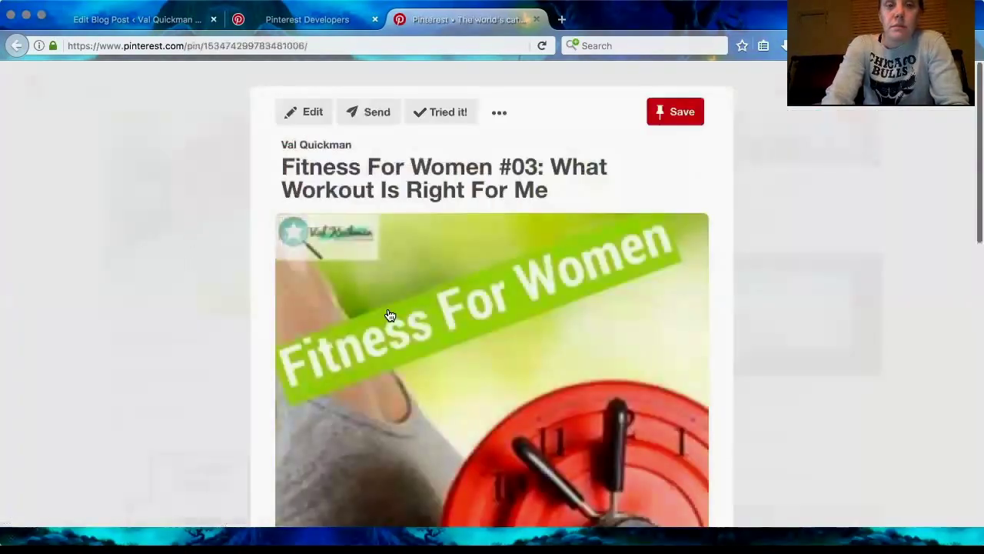
scroll(390, 316, "down", 2)
scroll(390, 286, "up", 3)
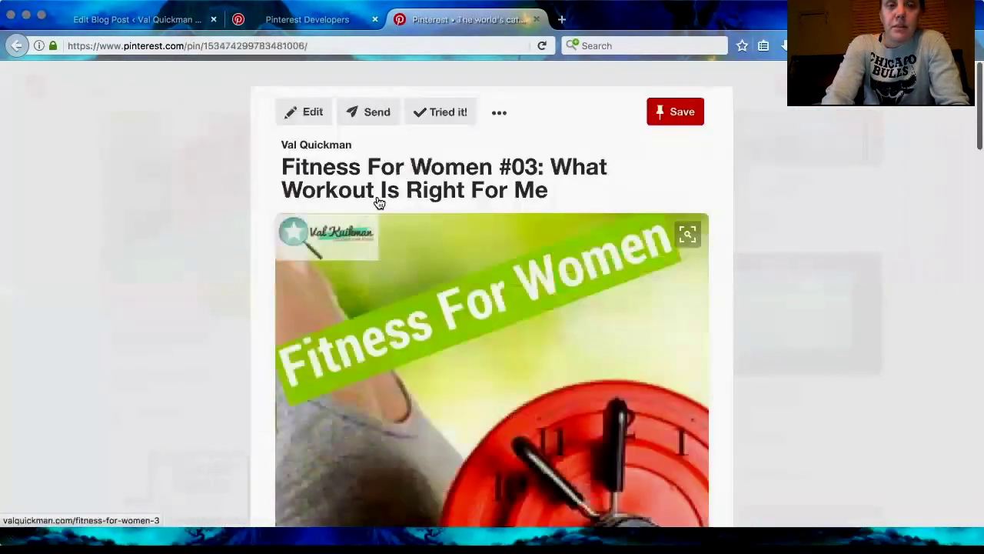
scroll(460, 189, "down", 1)
scroll(460, 189, "down", 8)
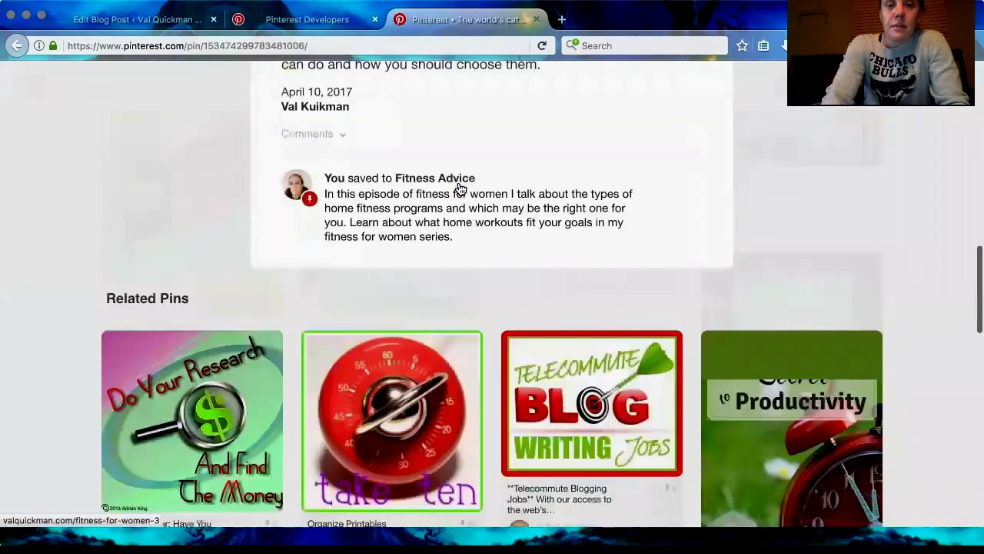
scroll(459, 189, "up", 3)
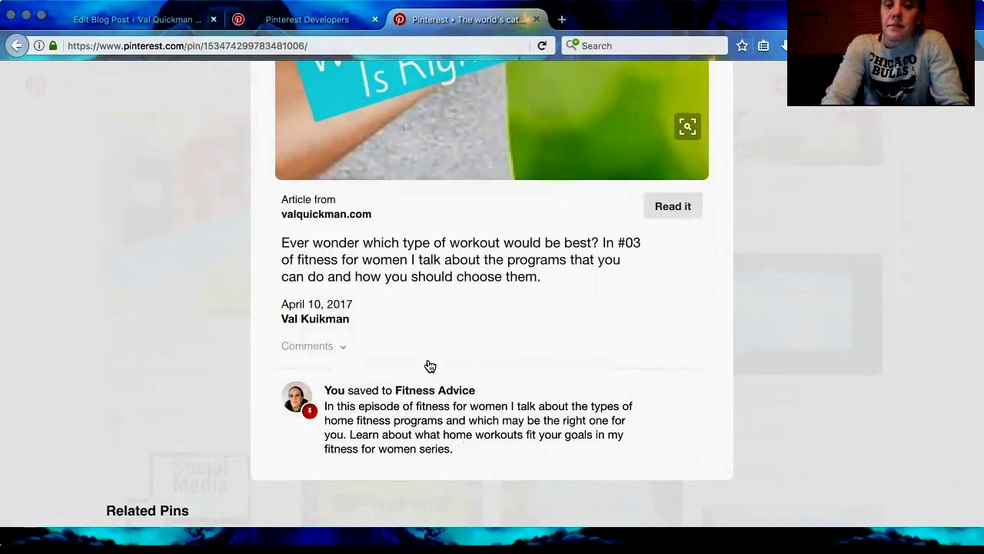
scroll(426, 362, "down", 3)
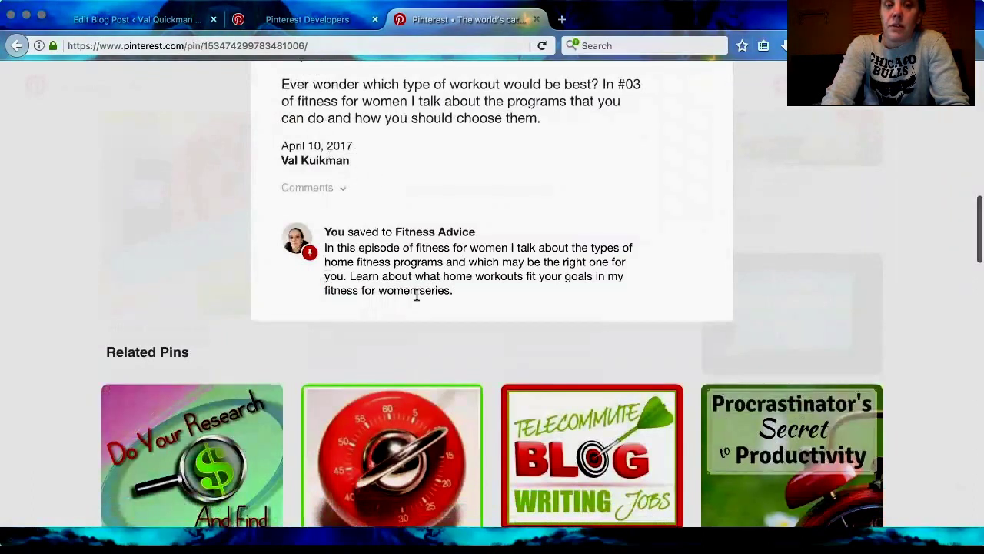
scroll(416, 295, "up", 5)
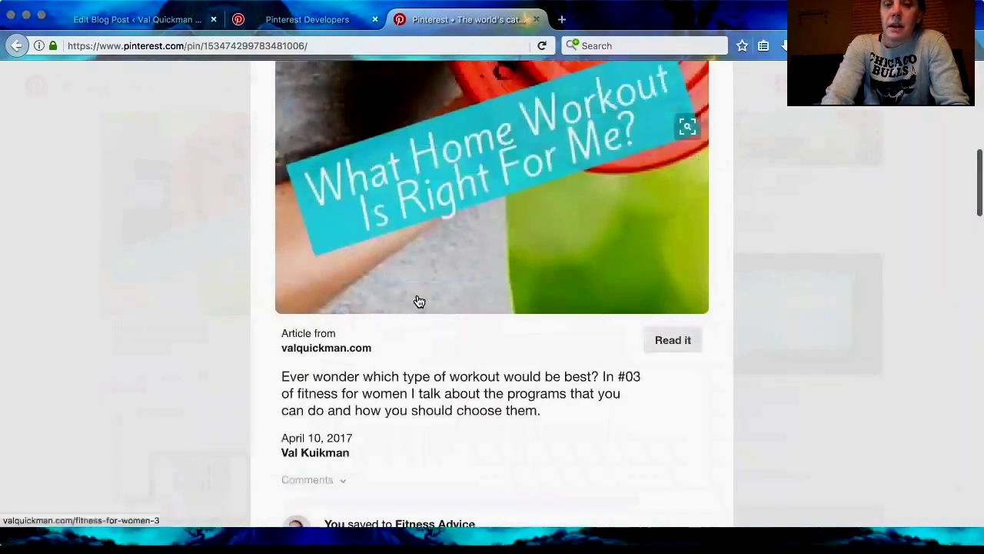
scroll(418, 299, "up", 5)
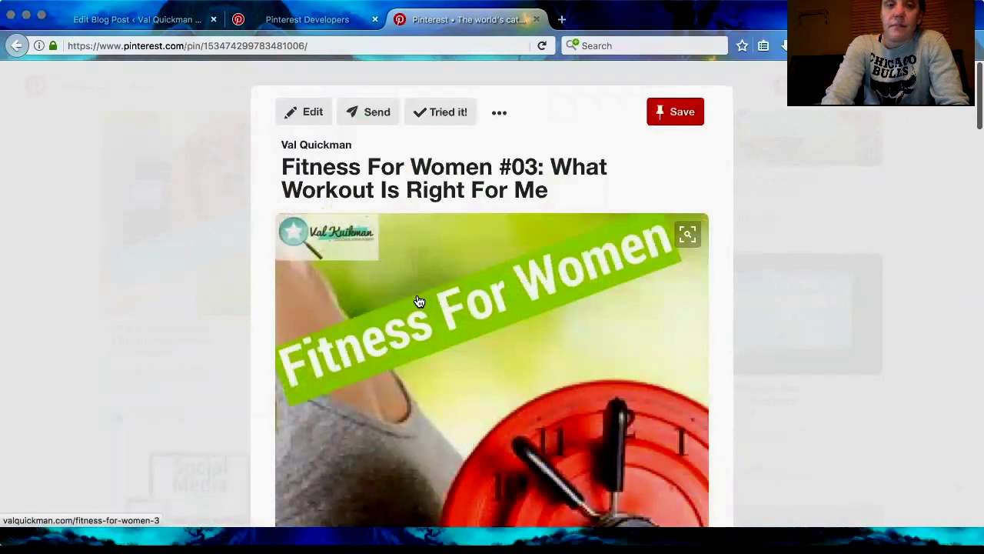
scroll(417, 301, "down", 10)
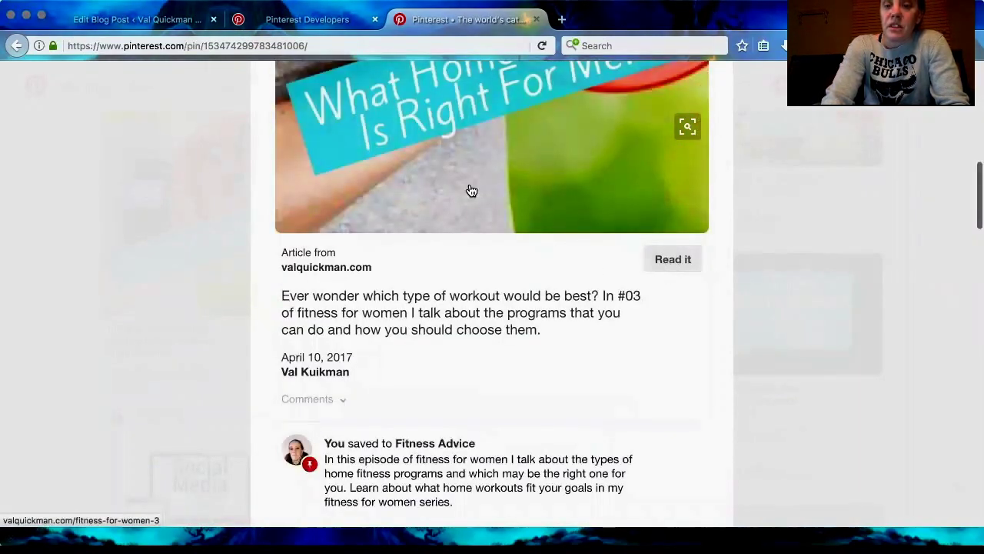
scroll(471, 190, "up", 10)
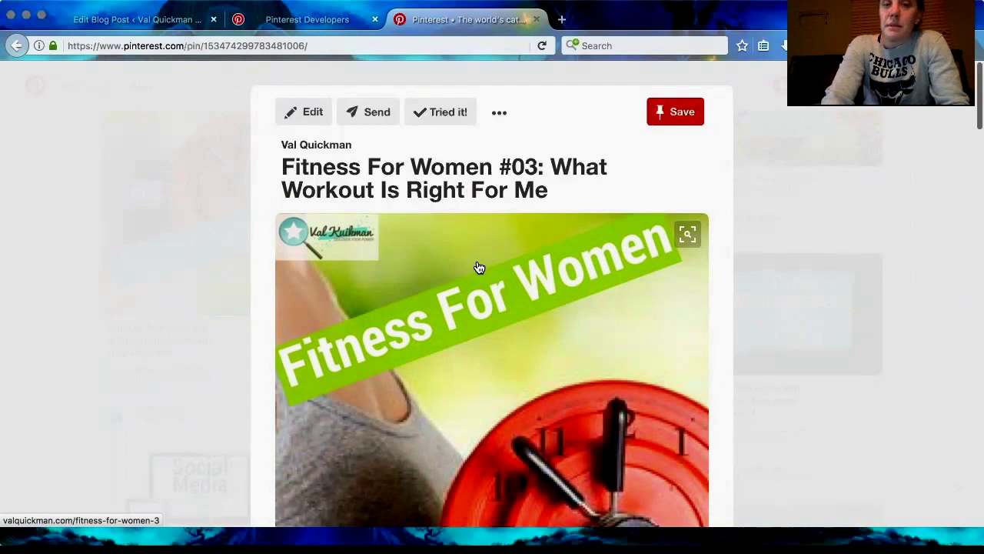
scroll(477, 266, "down", 10)
scroll(478, 262, "up", 10)
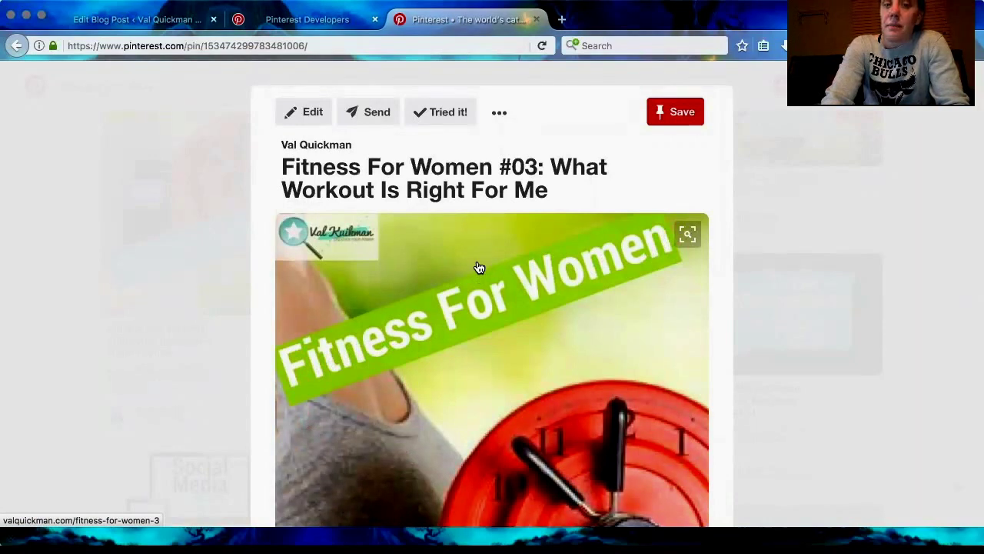
scroll(478, 267, "down", 1)
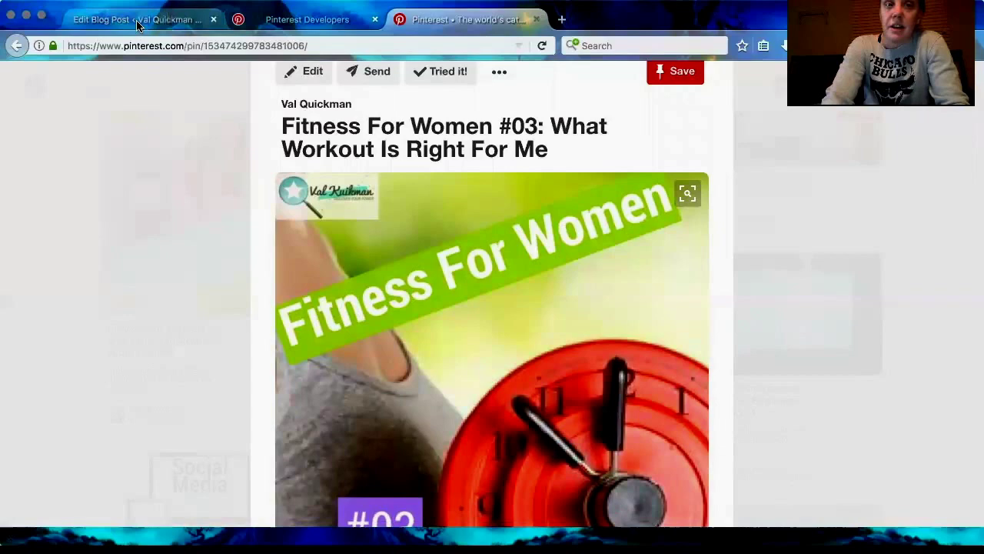
Switch to the WordPress editor of the Fitness For Women #03 post and look over its settings, content and tags.
left_click(100, 21)
scroll(754, 336, "down", 10)
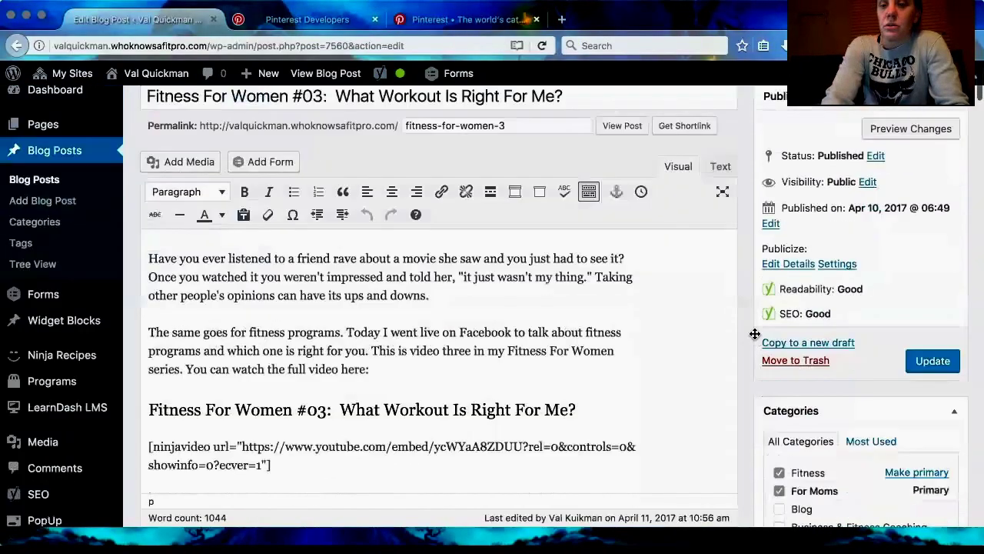
scroll(826, 448, "down", 5)
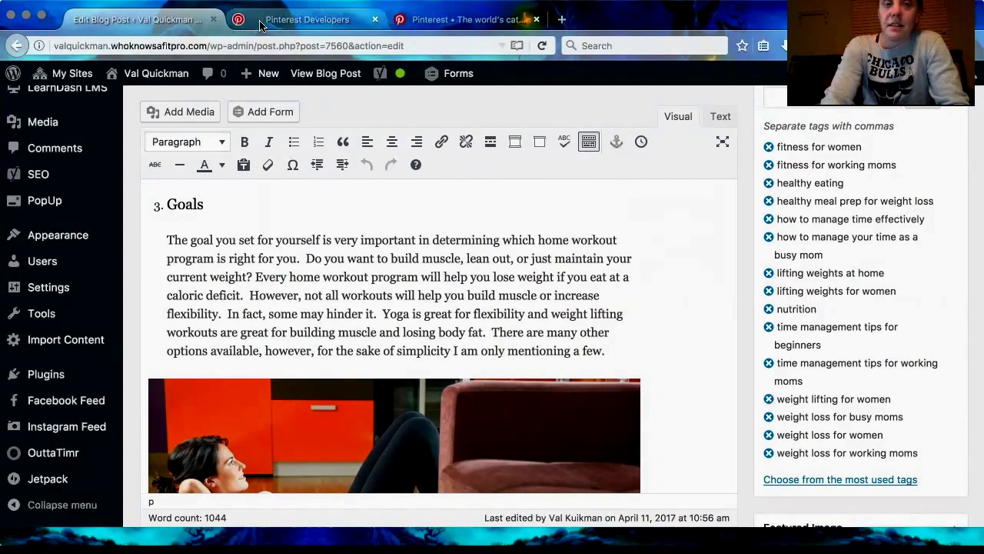
Return to the Rich Pins Validator page and review its instructions for validating and applying for Rich Pins.
left_click(260, 25)
scroll(202, 264, "up", 5)
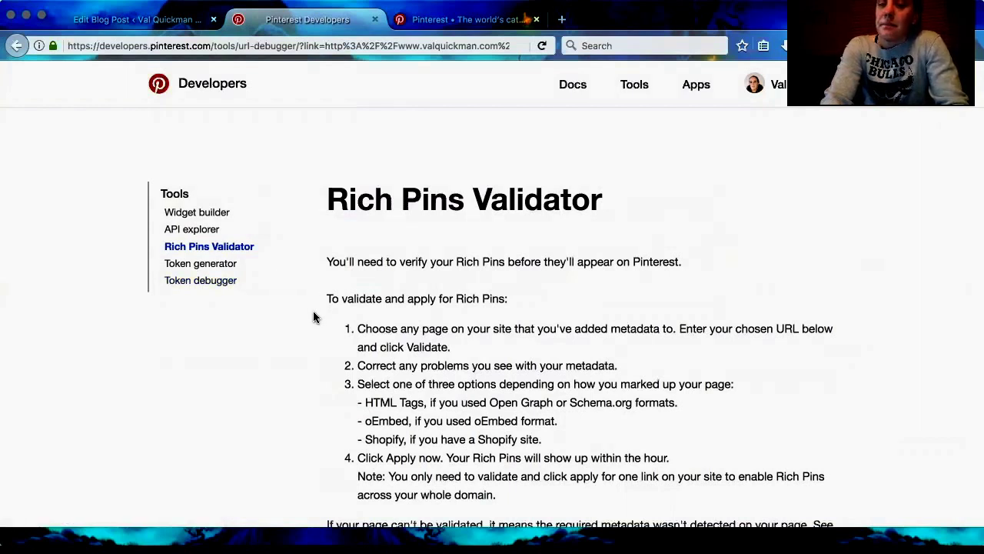
scroll(314, 317, "down", 1)
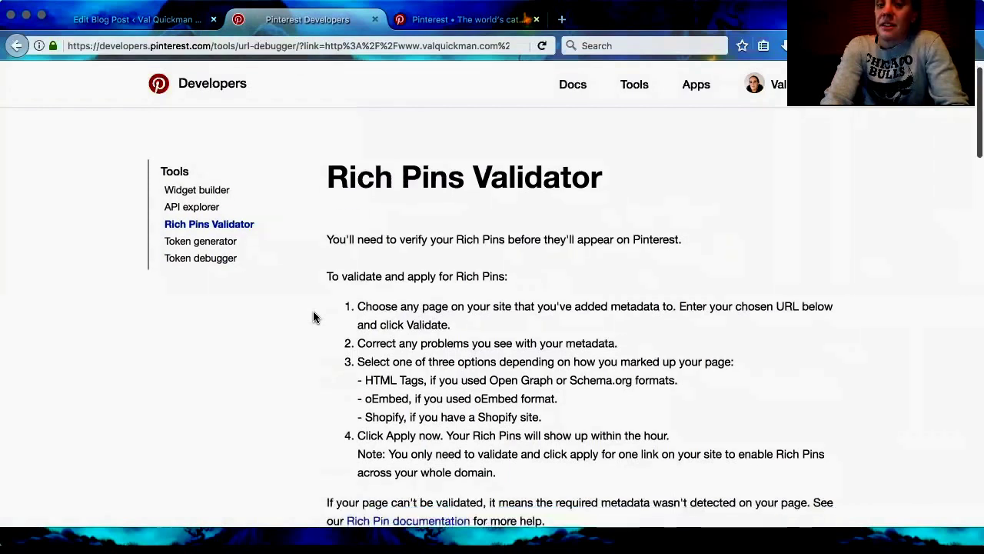
scroll(314, 317, "up", 1)
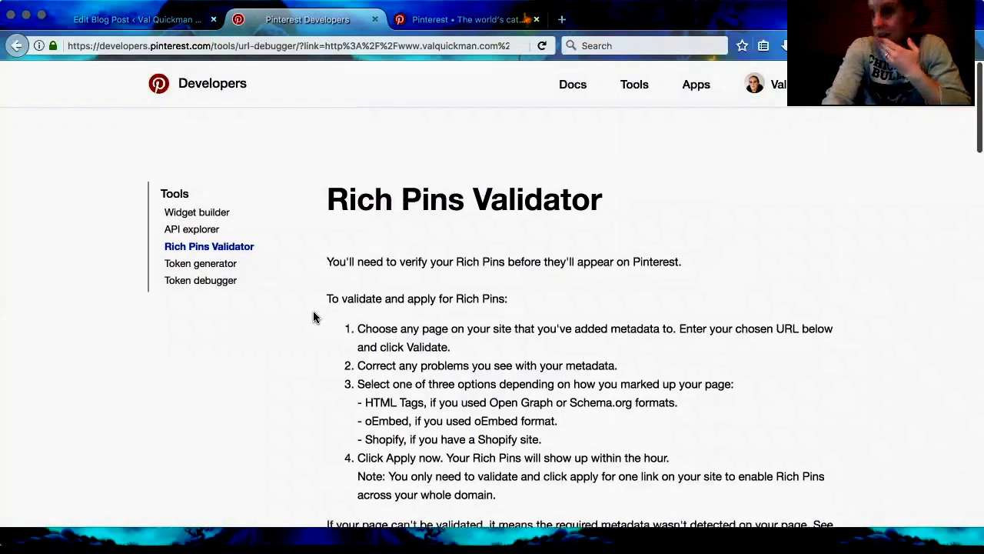